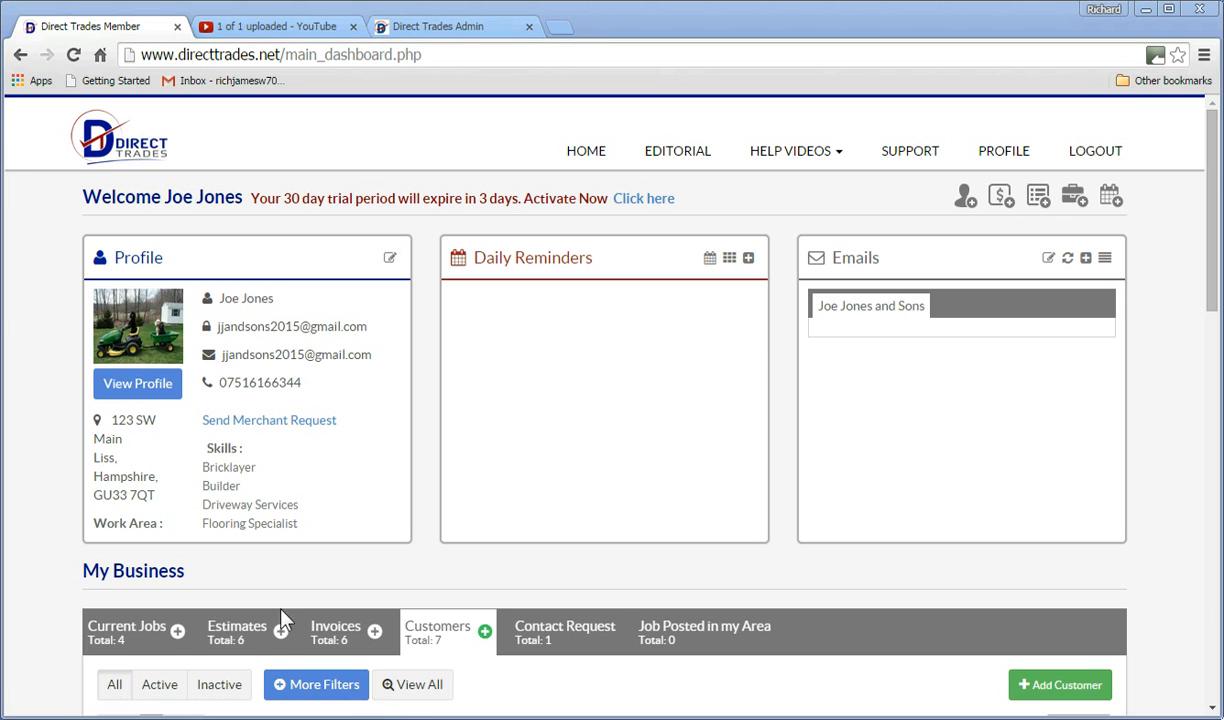
From the dashboard's Estimates section, start a new blank estimate.
{"action": "left_click", "coordinate": [258, 637]}
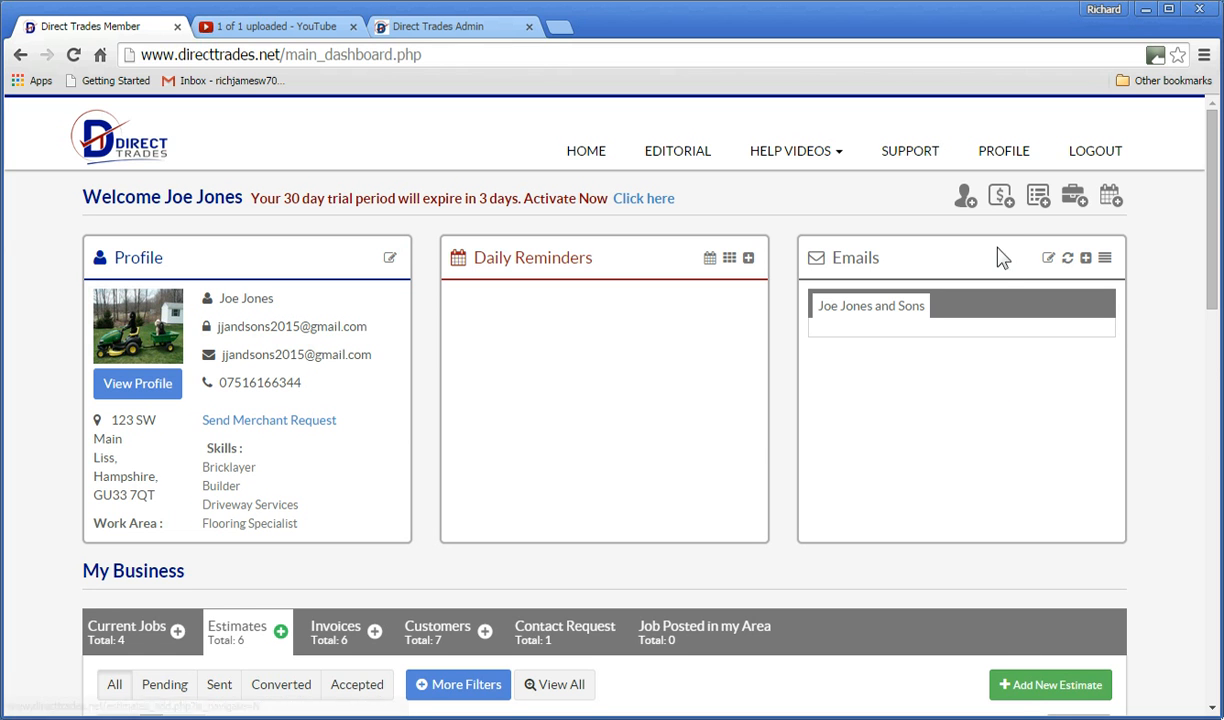
{"action": "left_click", "coordinate": [1000, 192]}
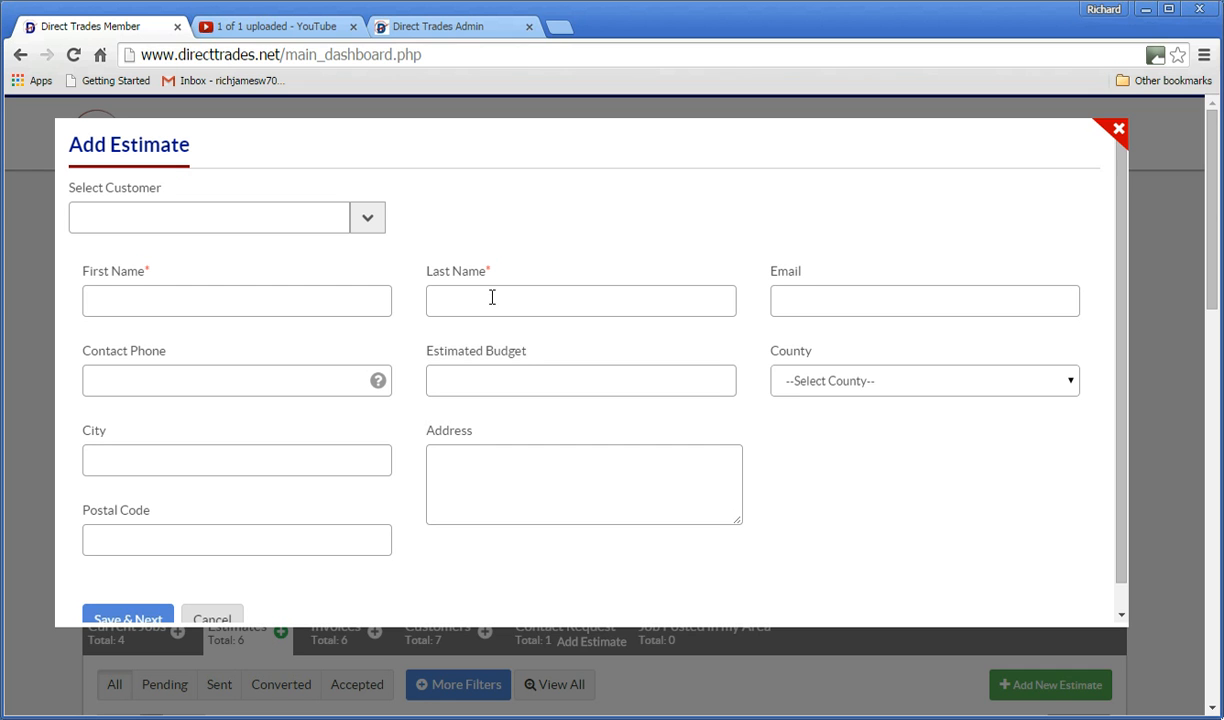
Enter the new customer's name, e-mail and contact phone number.
{"action": "left_click", "coordinate": [369, 224]}
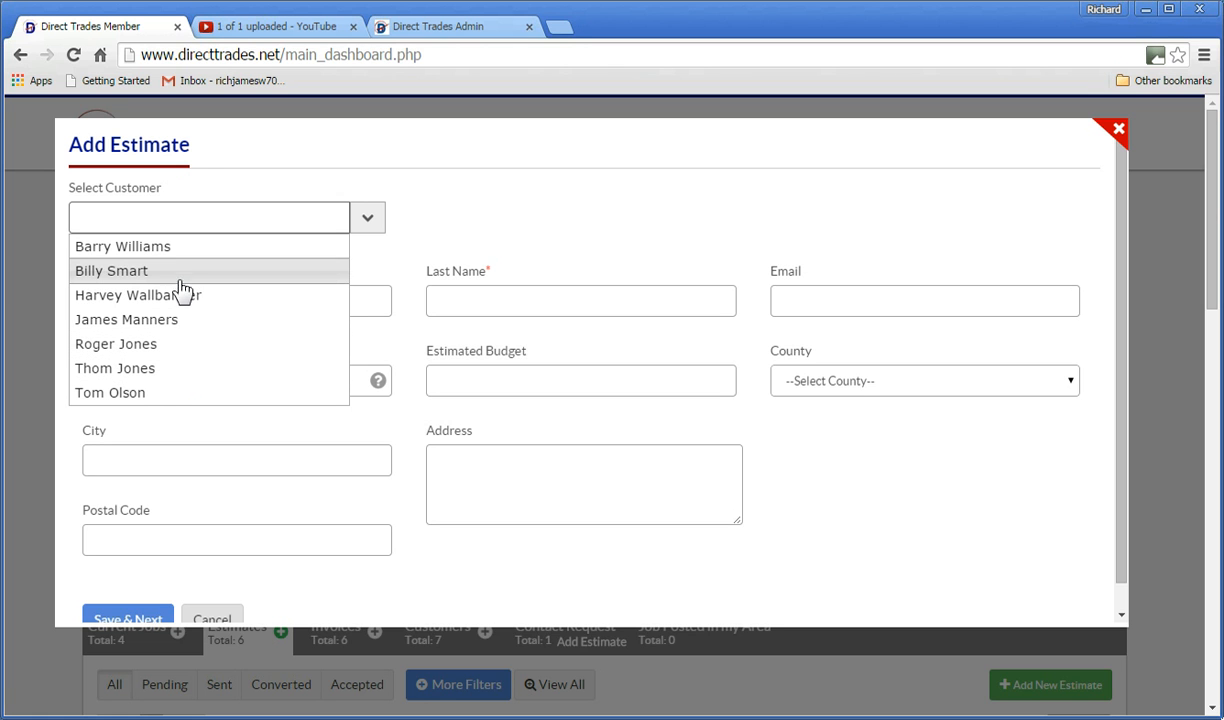
{"action": "left_click", "coordinate": [531, 201]}
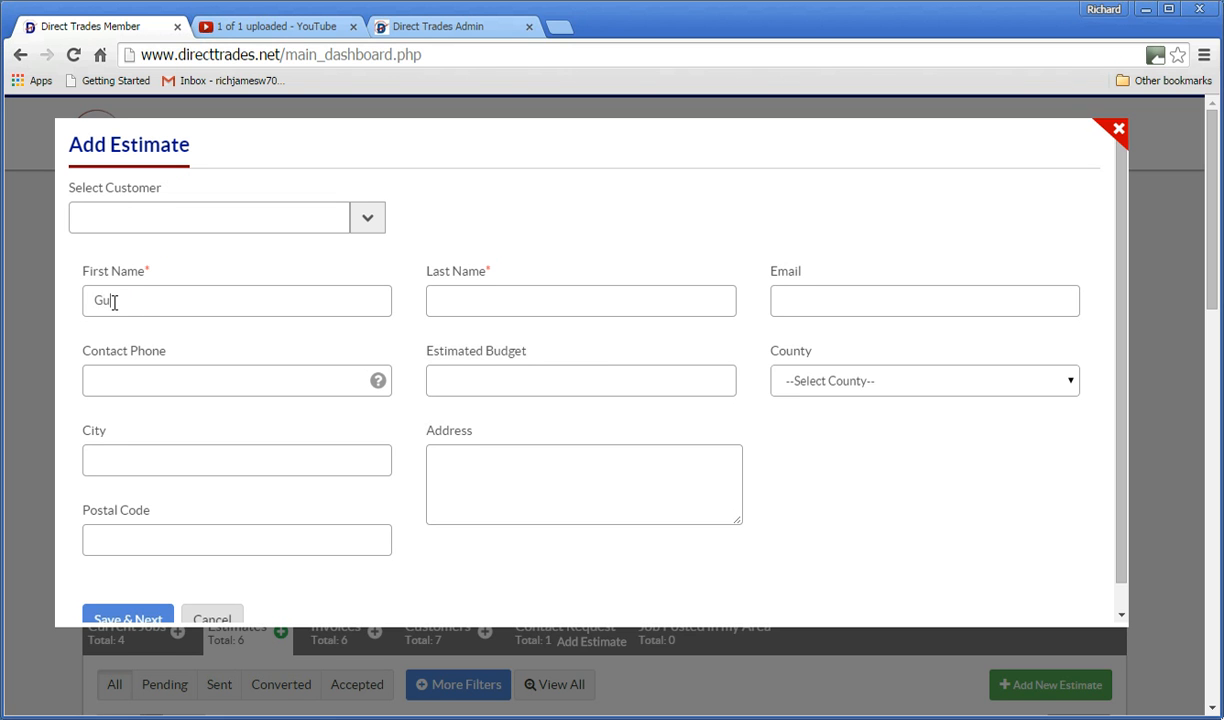
{"action": "type", "text": "son"}
{"action": "key", "text": "Tab"}
{"action": "key", "text": "Tab"}
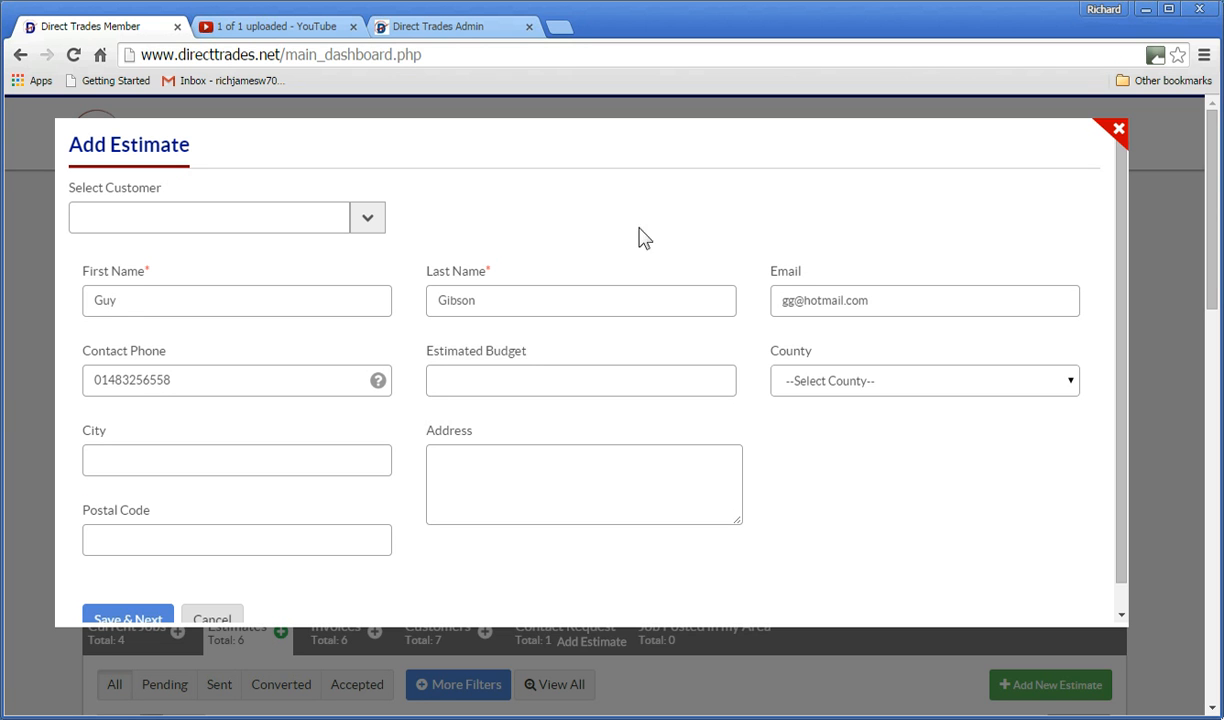
Fill in the customer's county, city, street address and postal code.
{"action": "left_click", "coordinate": [1071, 384]}
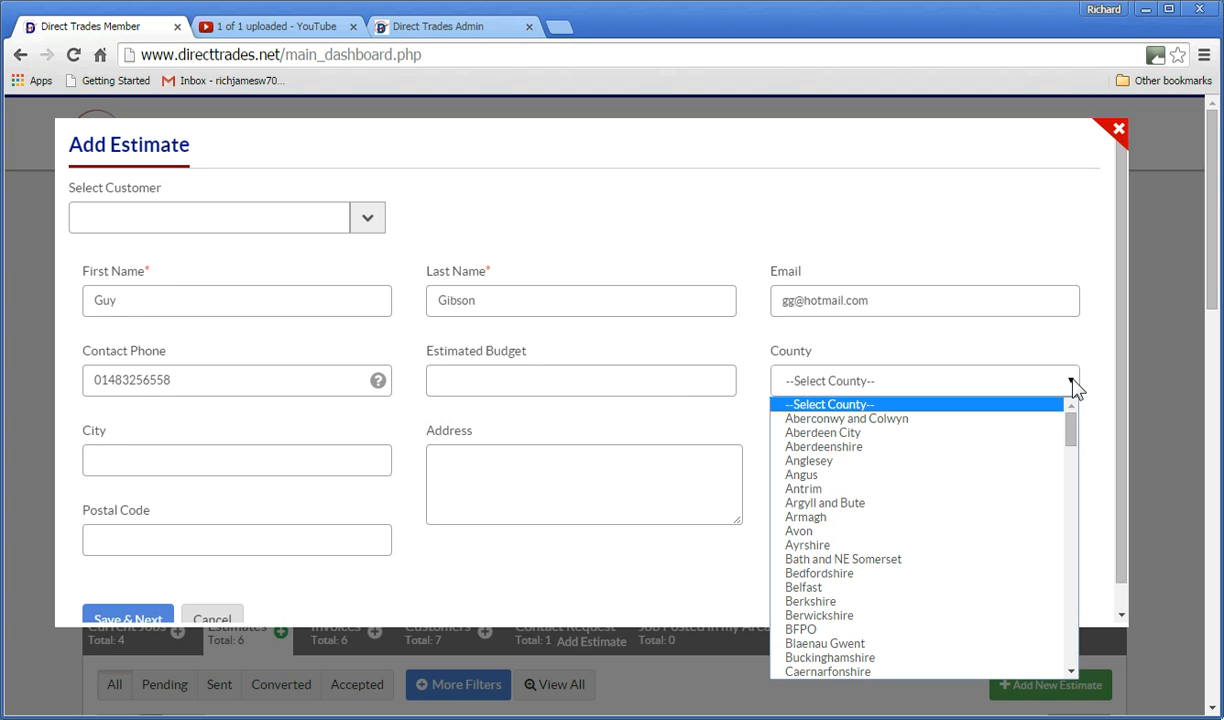
{"action": "left_click_drag", "start_coordinate": [1074, 445], "coordinate": [1074, 486]}
{"action": "left_click", "coordinate": [896, 548]}
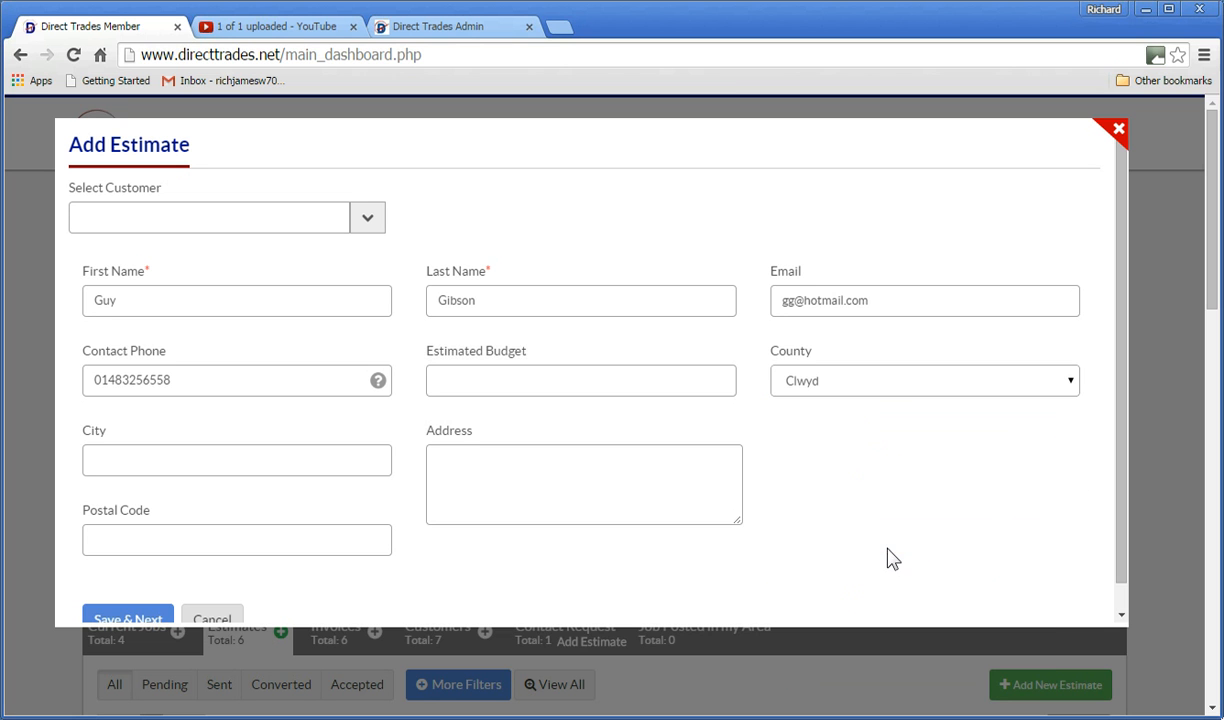
{"action": "left_click", "coordinate": [120, 459]}
{"action": "type", "text": "Prestatyn"}
{"action": "key", "text": "Tab"}
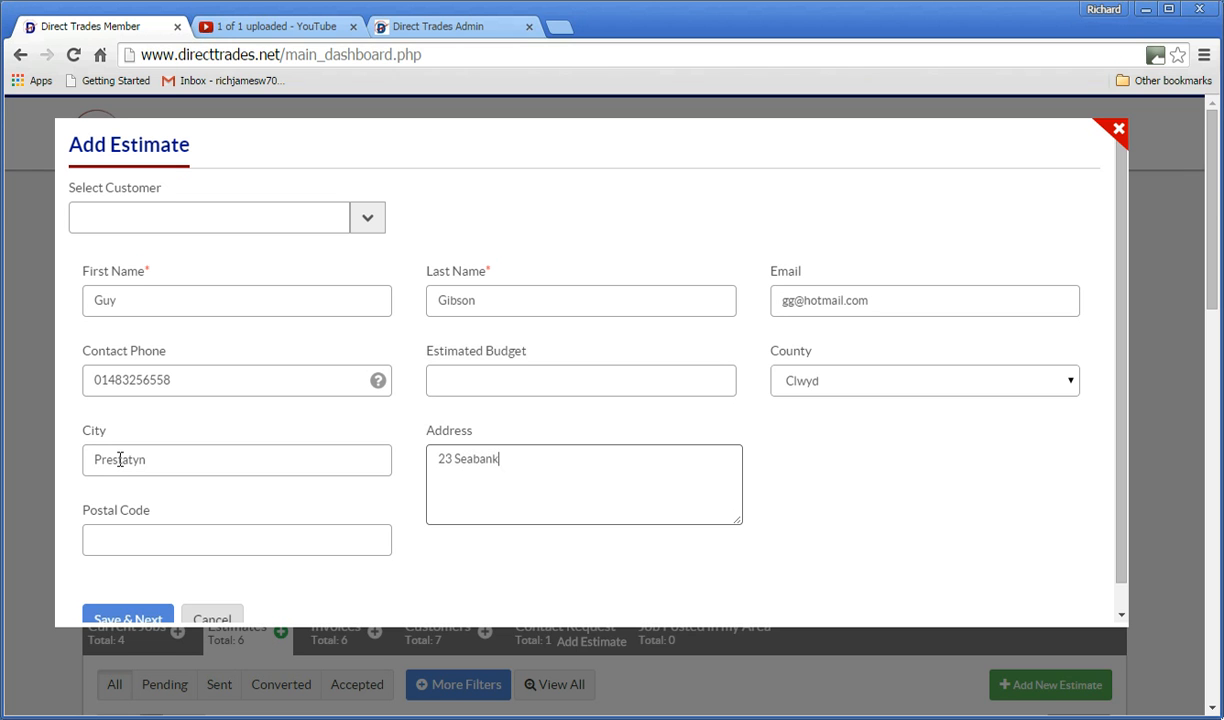
{"action": "left_click", "coordinate": [106, 537]}
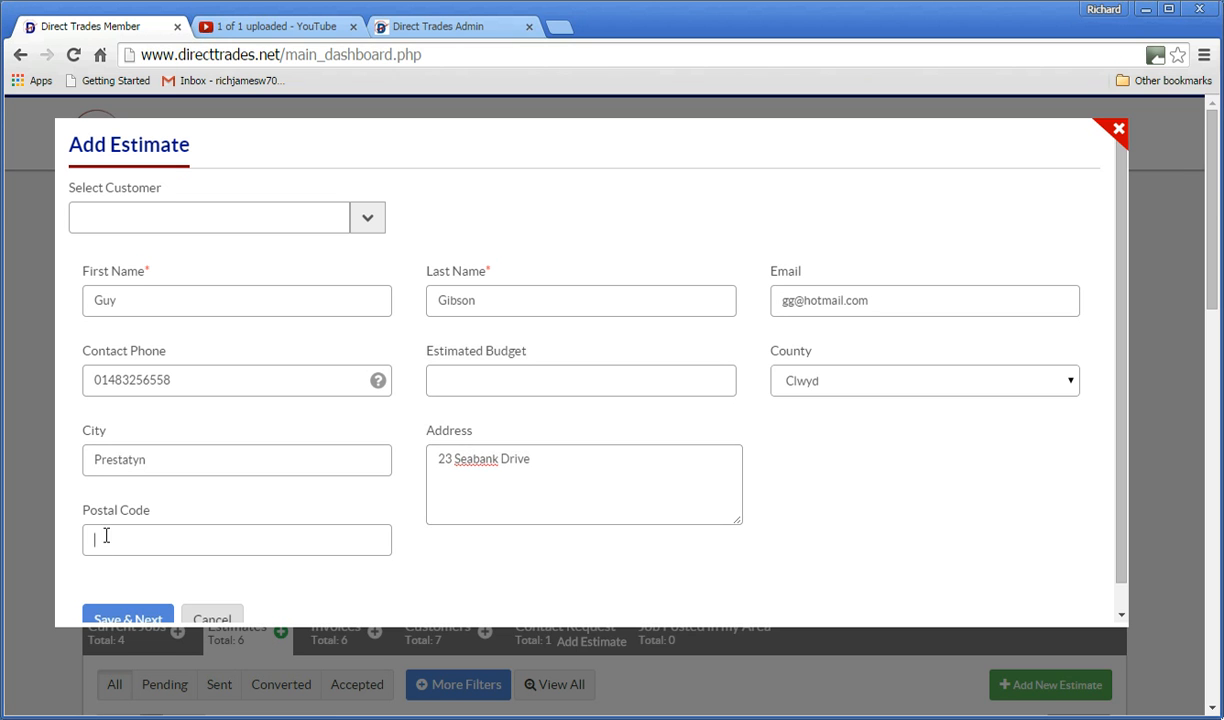
{"action": "type", "text": "LLi16TY"}
Remove the stray letter from the postcode and submit the customer details.
{"action": "scroll", "coordinate": [398, 545], "scroll_direction": "down", "scroll_amount": 1}
{"action": "left_click", "coordinate": [145, 597]}
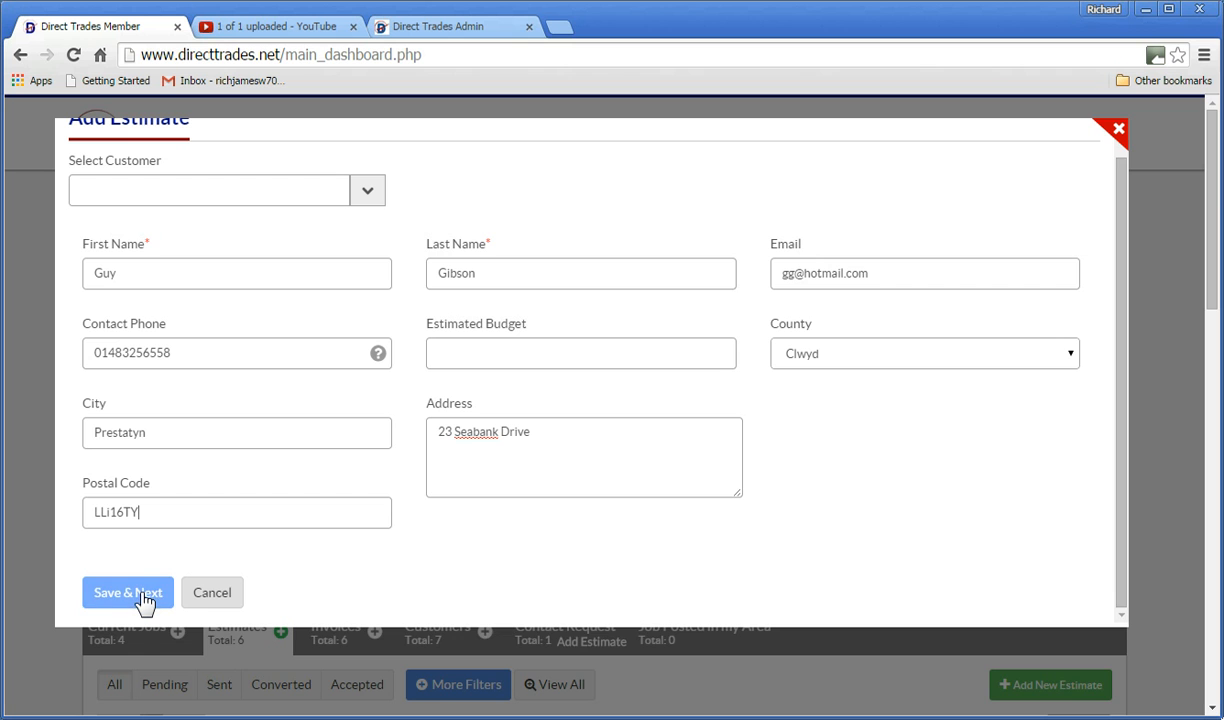
{"action": "left_click", "coordinate": [107, 511]}
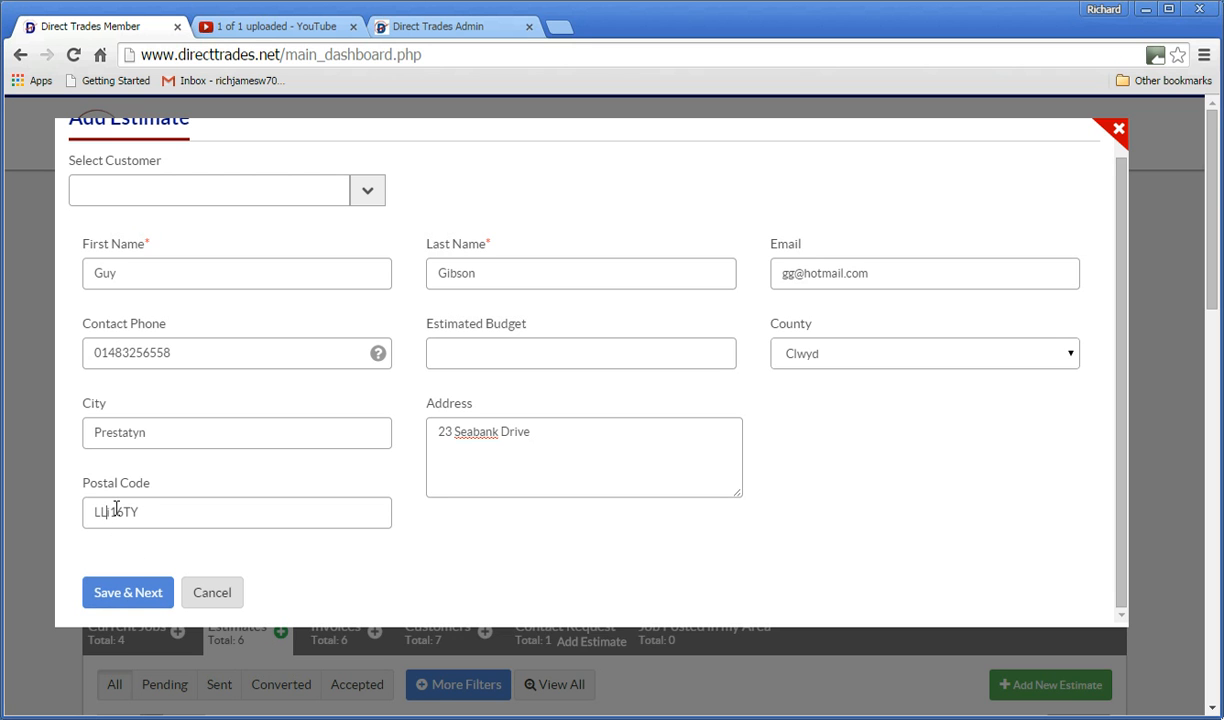
{"action": "key", "text": "BackSpace"}
{"action": "left_click", "coordinate": [140, 597]}
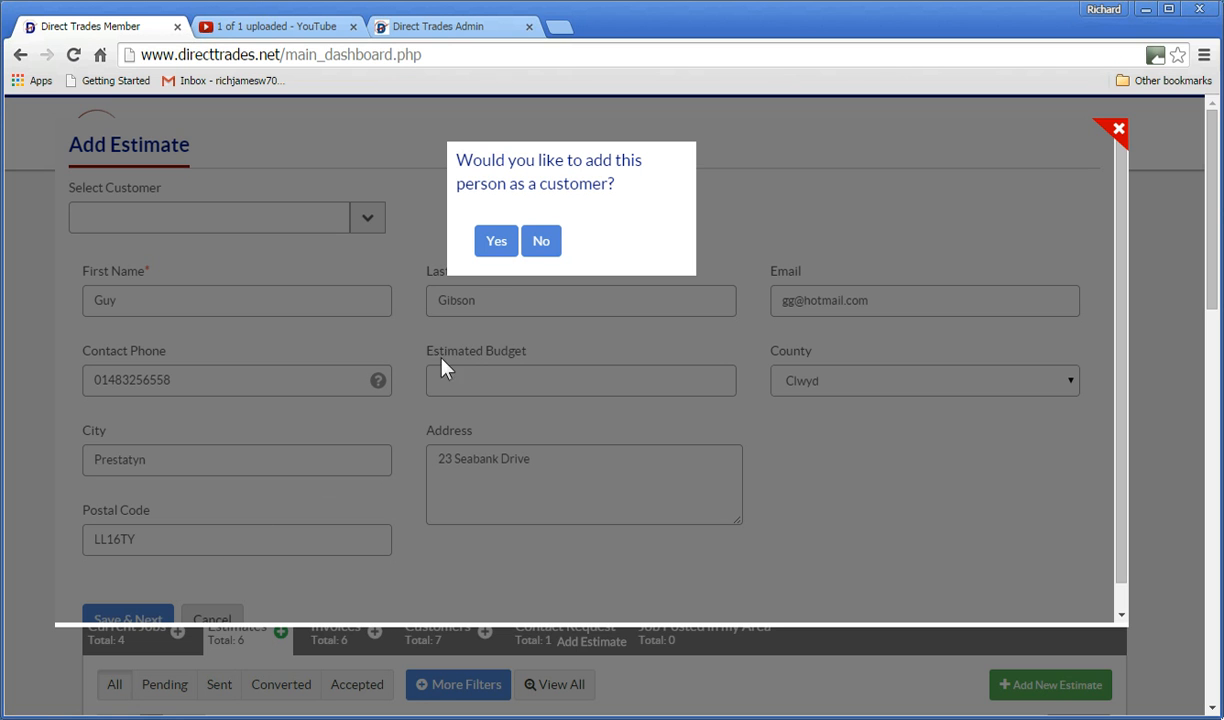
Confirm adding the person as a customer and open the Request Estimate job list.
{"action": "left_click", "coordinate": [497, 245]}
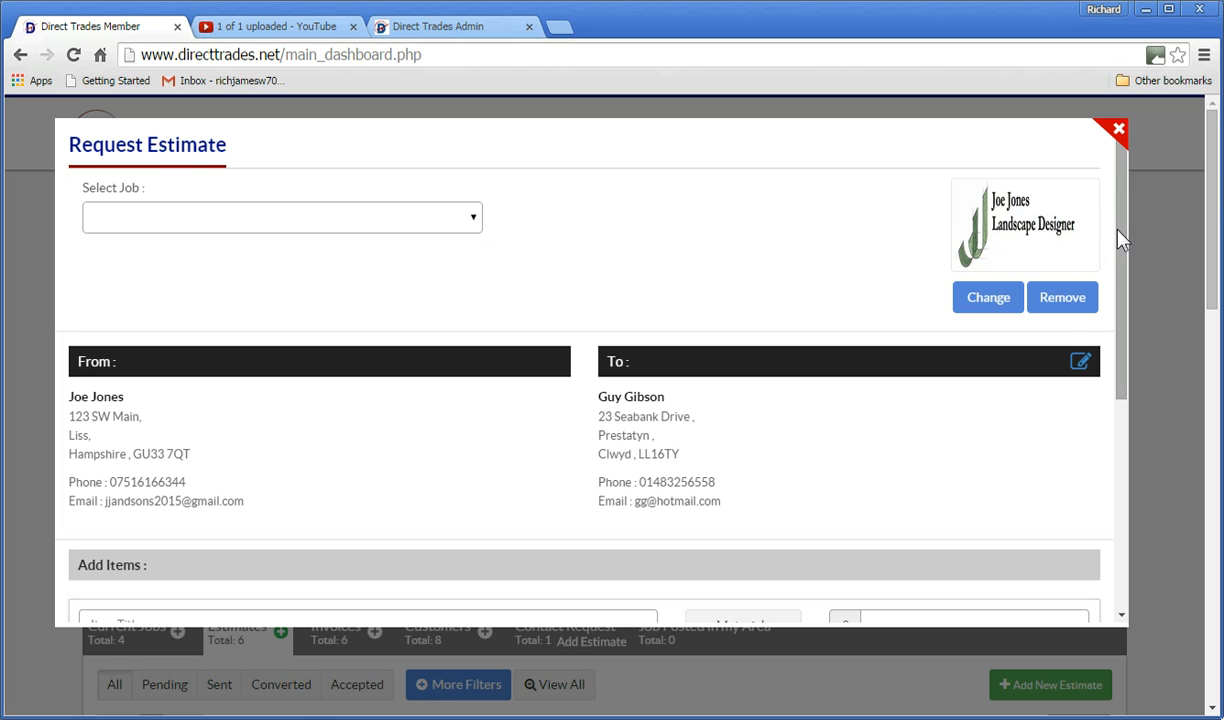
{"action": "left_click_drag", "start_coordinate": [1124, 236], "coordinate": [1082, 168]}
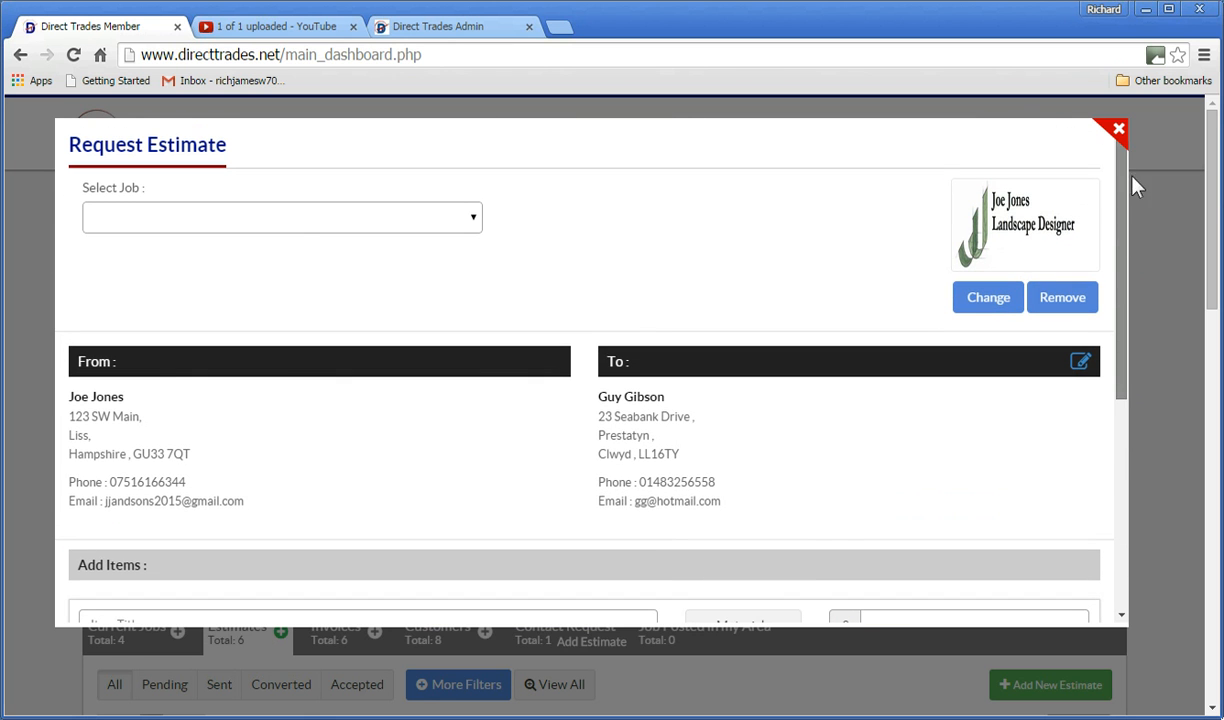
{"action": "left_click", "coordinate": [475, 221]}
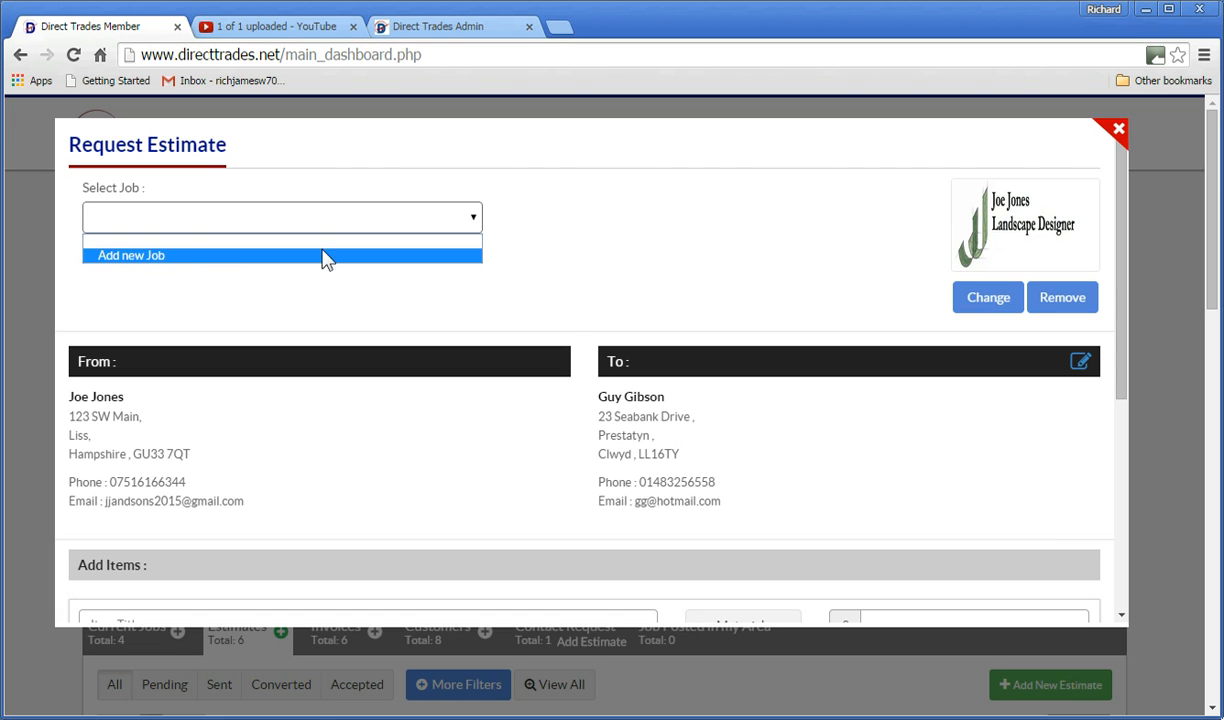
Add a new job titled 'Tiling the kitchen floor' with budget Under £2,000.
{"action": "left_click", "coordinate": [185, 258]}
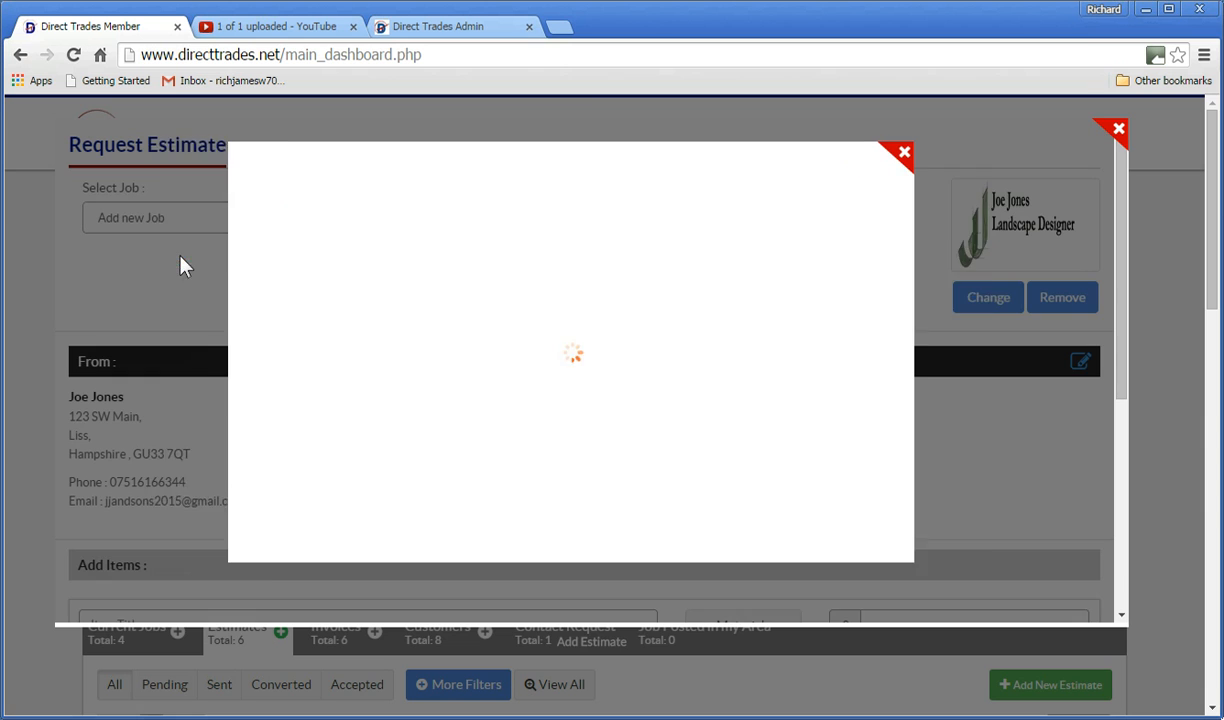
{"action": "left_click", "coordinate": [472, 240]}
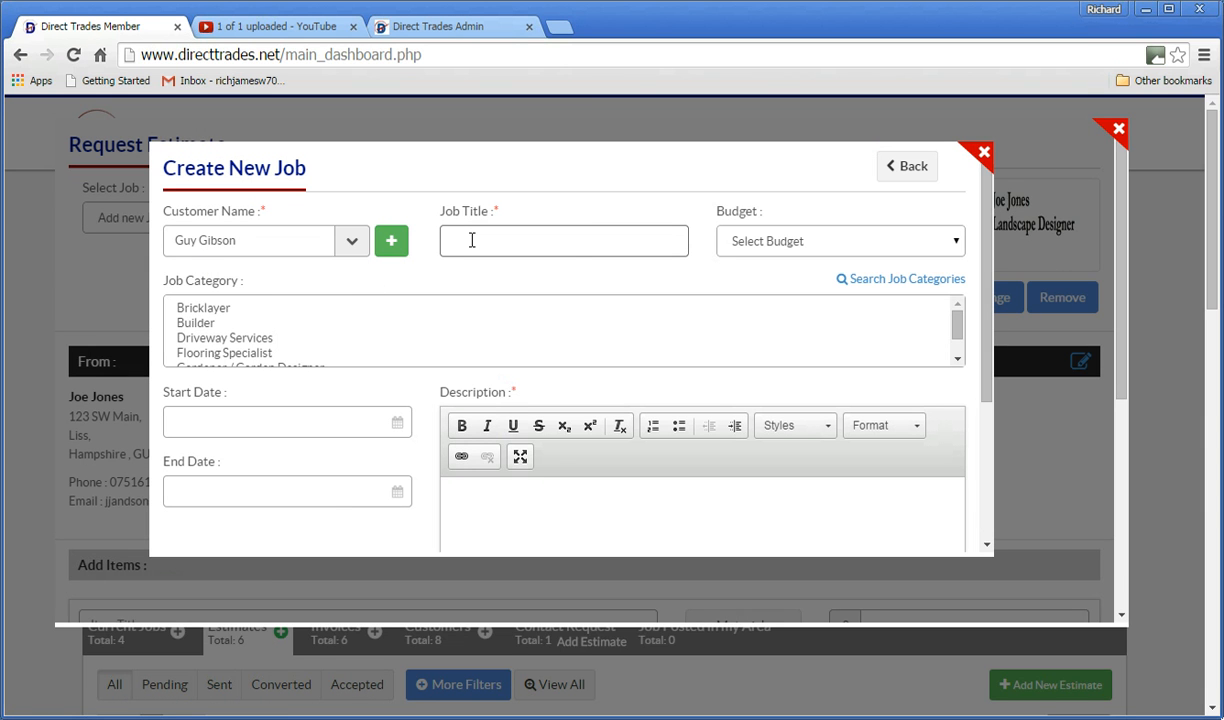
{"action": "type", "text": "Tiling the"}
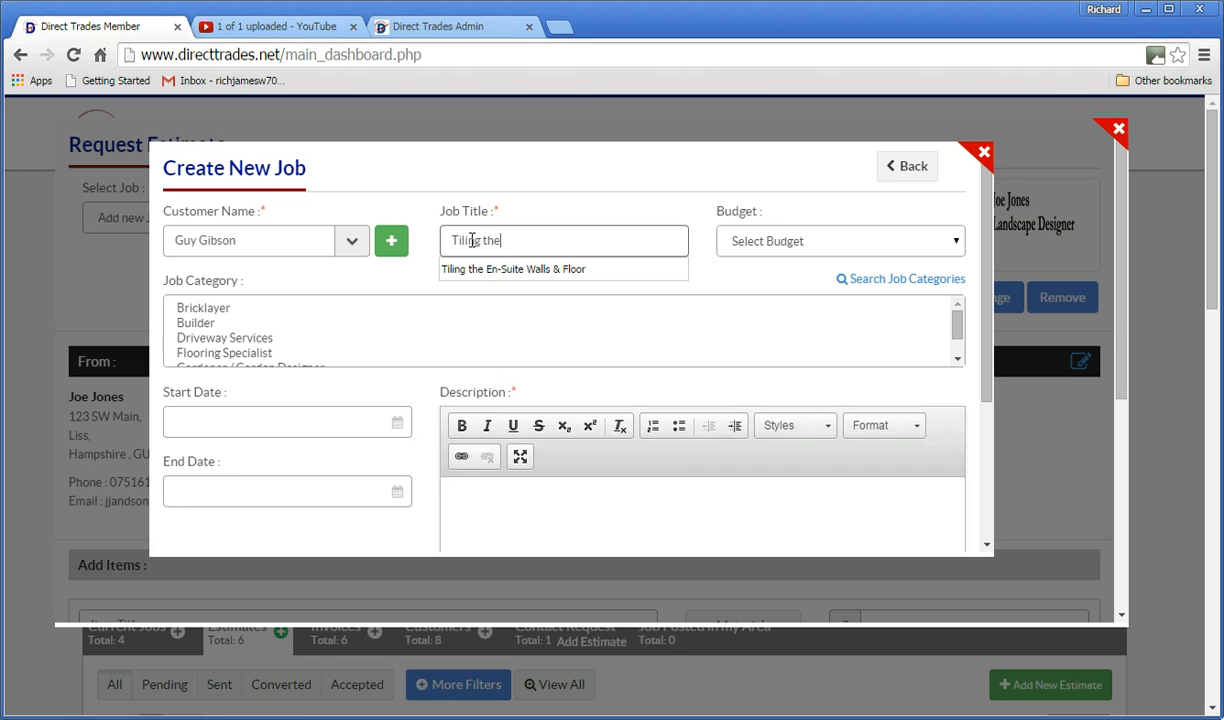
{"action": "type", "text": " kitchen floor"}
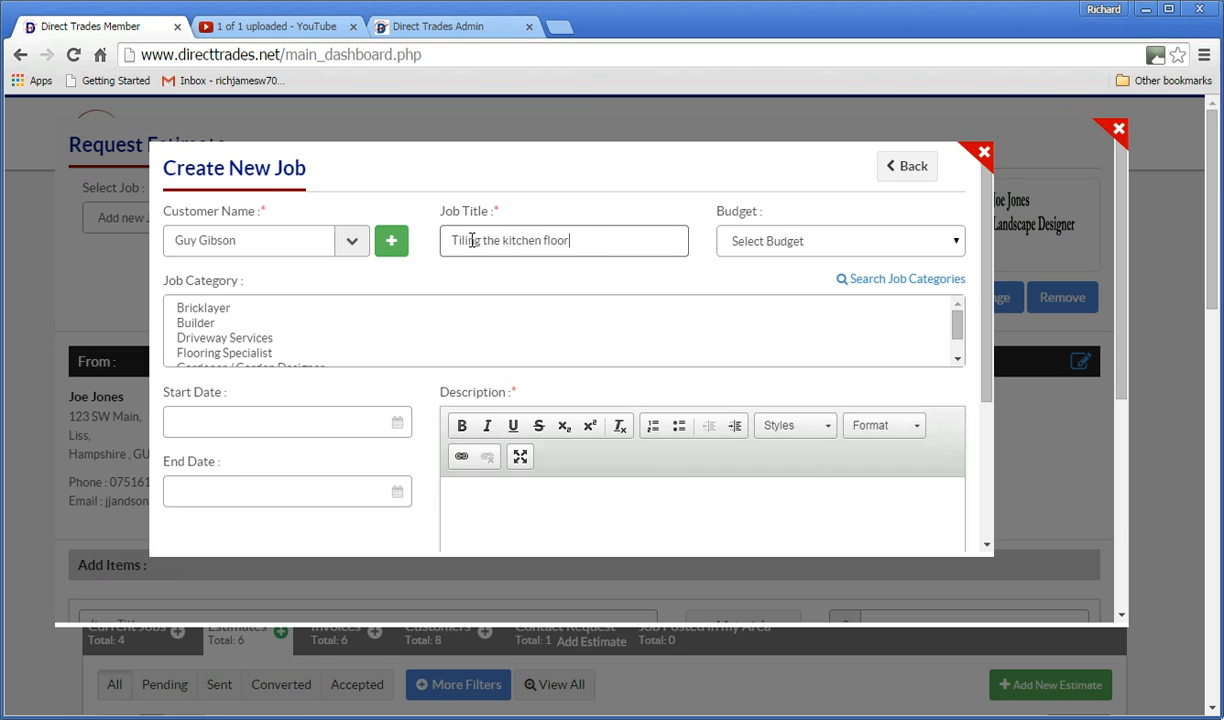
{"action": "left_click", "coordinate": [957, 241]}
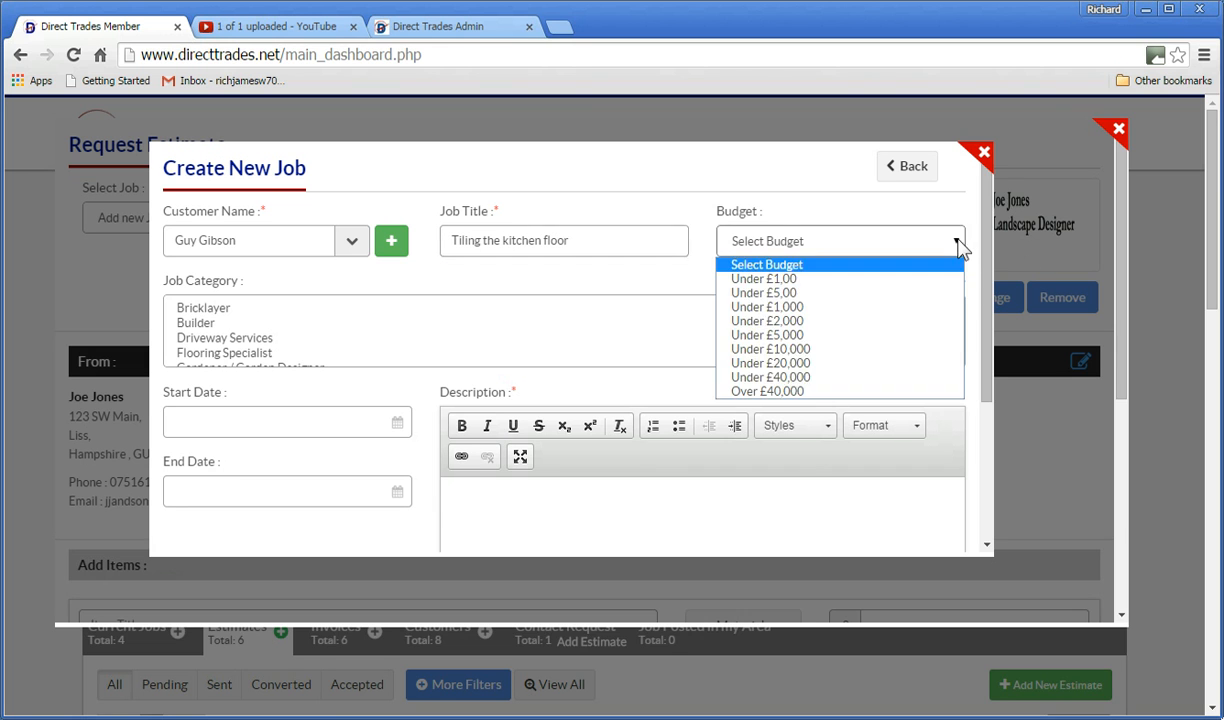
{"action": "left_click", "coordinate": [855, 310]}
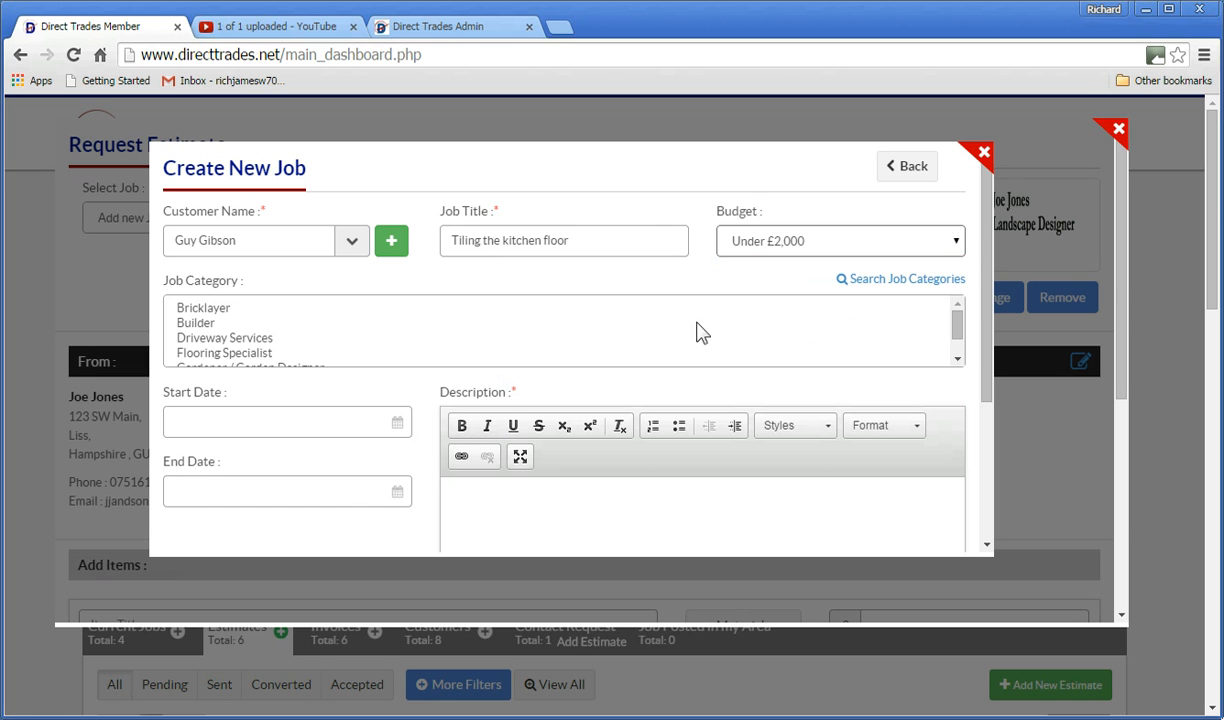
{"action": "mouse_move", "coordinate": [957, 321]}
{"action": "left_mouse_down"}
{"action": "mouse_move", "coordinate": [958, 340]}
{"action": "mouse_move", "coordinate": [957, 322]}
{"action": "left_mouse_up"}
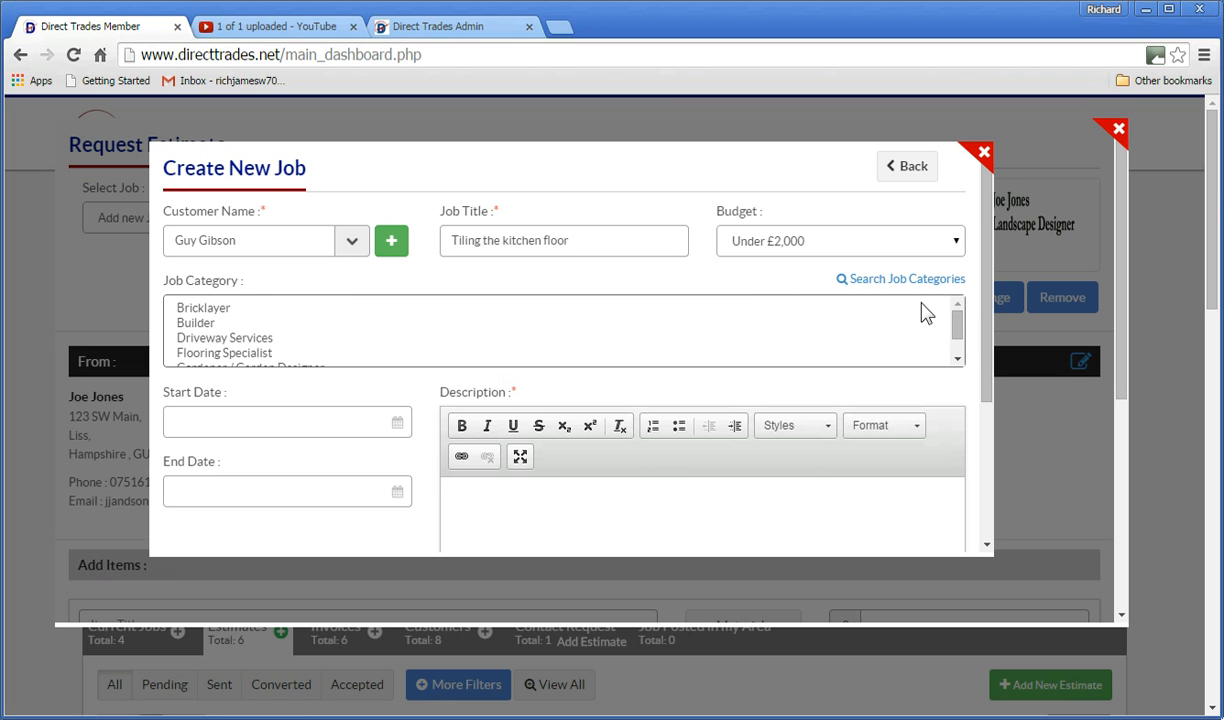
Tick Floor Tiling under Tiler in the job categories and save the skill selections.
{"action": "left_click", "coordinate": [871, 281]}
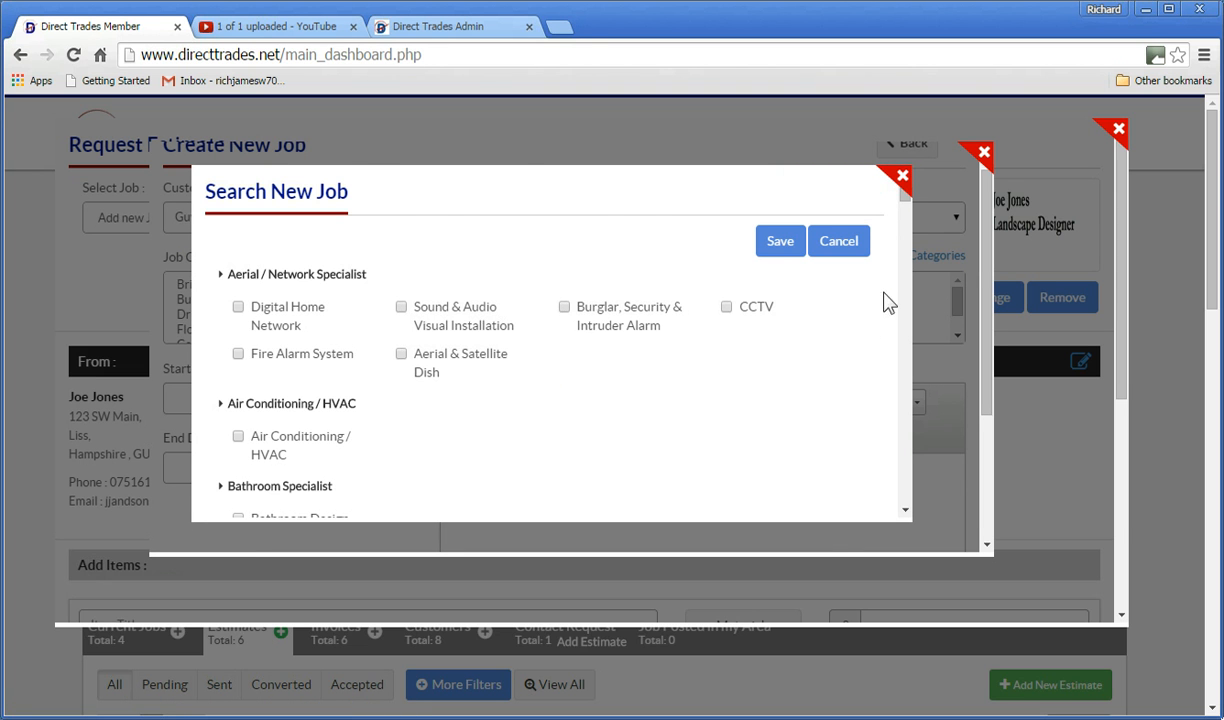
{"action": "scroll", "coordinate": [891, 335], "scroll_direction": "down", "scroll_amount": 2}
{"action": "scroll", "coordinate": [891, 335], "scroll_direction": "down", "scroll_amount": 2}
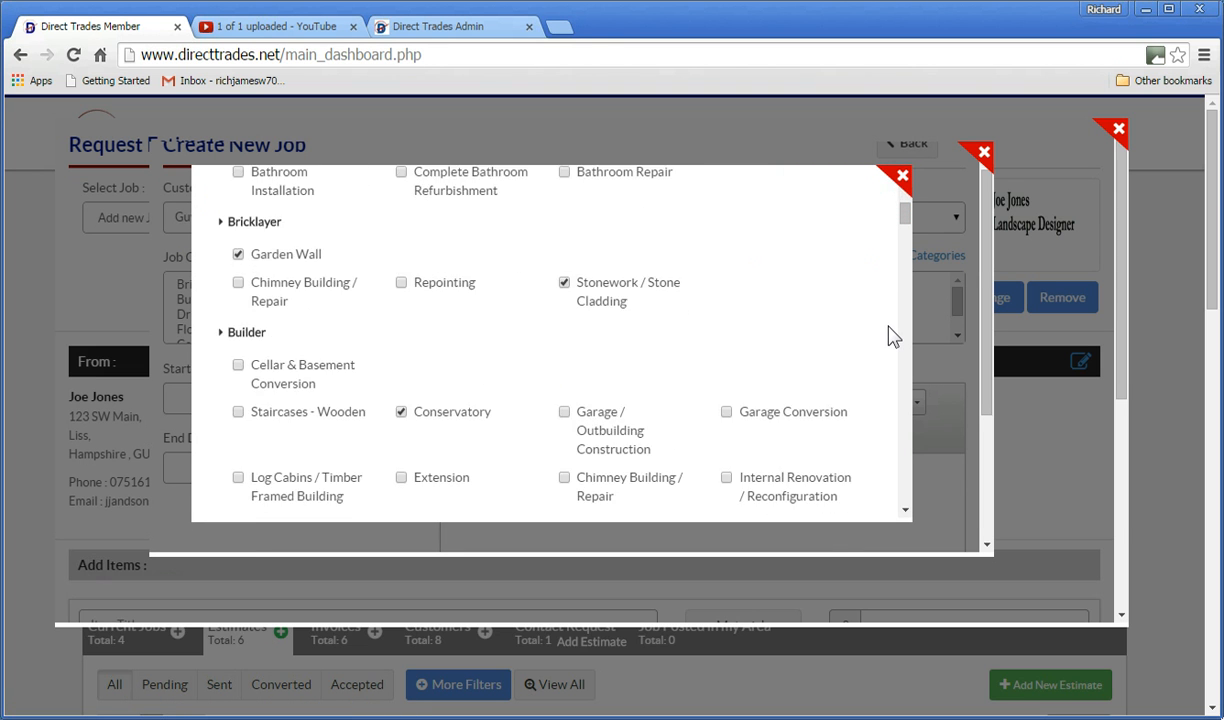
{"action": "scroll", "coordinate": [888, 333], "scroll_direction": "down", "scroll_amount": 6}
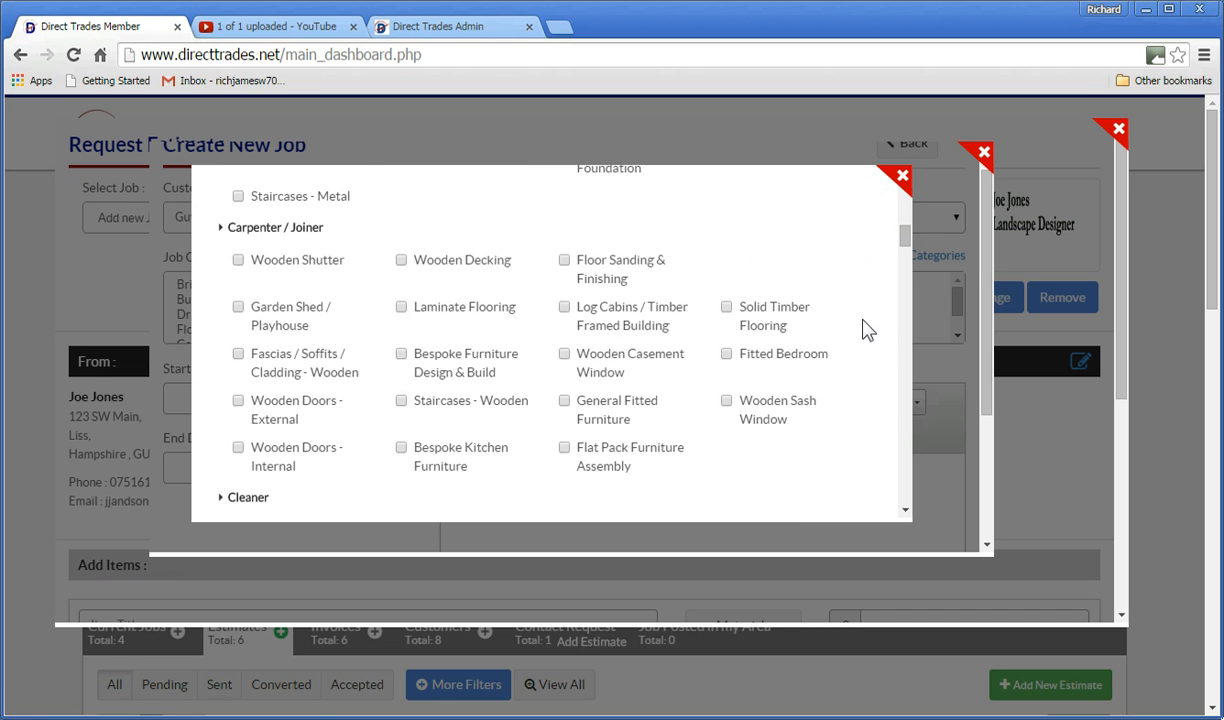
{"action": "scroll", "coordinate": [867, 330], "scroll_direction": "down", "scroll_amount": 7}
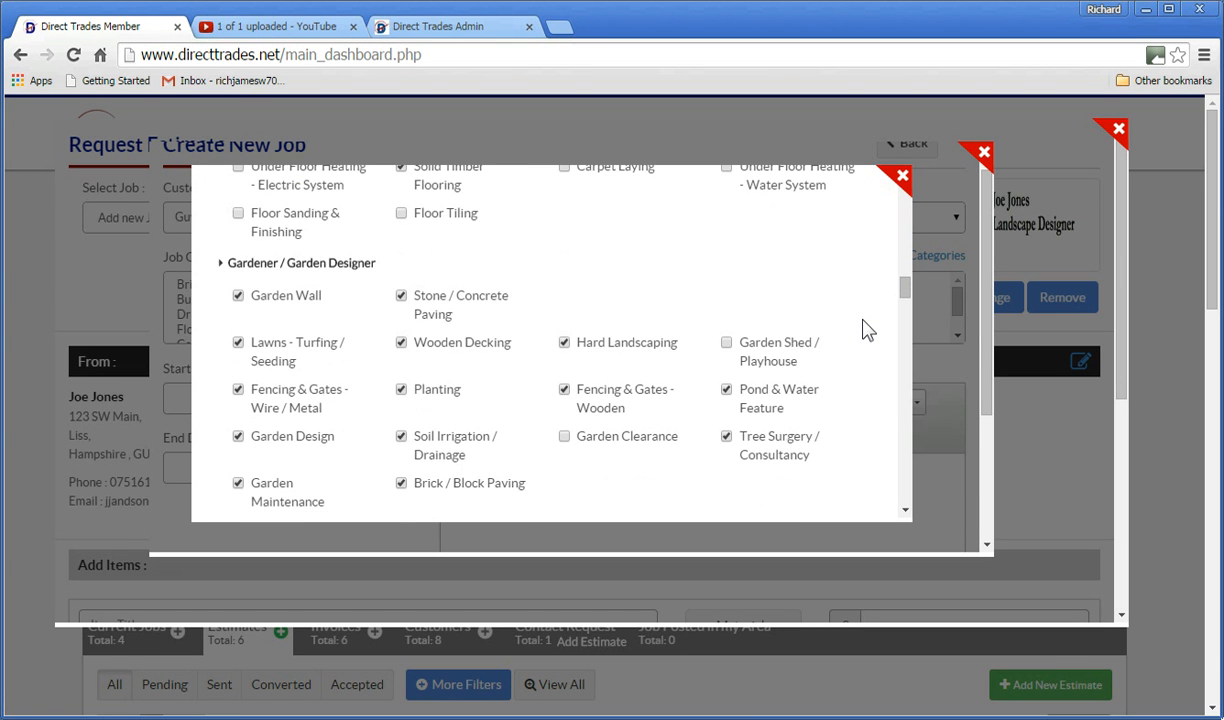
{"action": "scroll", "coordinate": [867, 330], "scroll_direction": "down", "scroll_amount": 3}
{"action": "scroll", "coordinate": [867, 330], "scroll_direction": "down", "scroll_amount": 3}
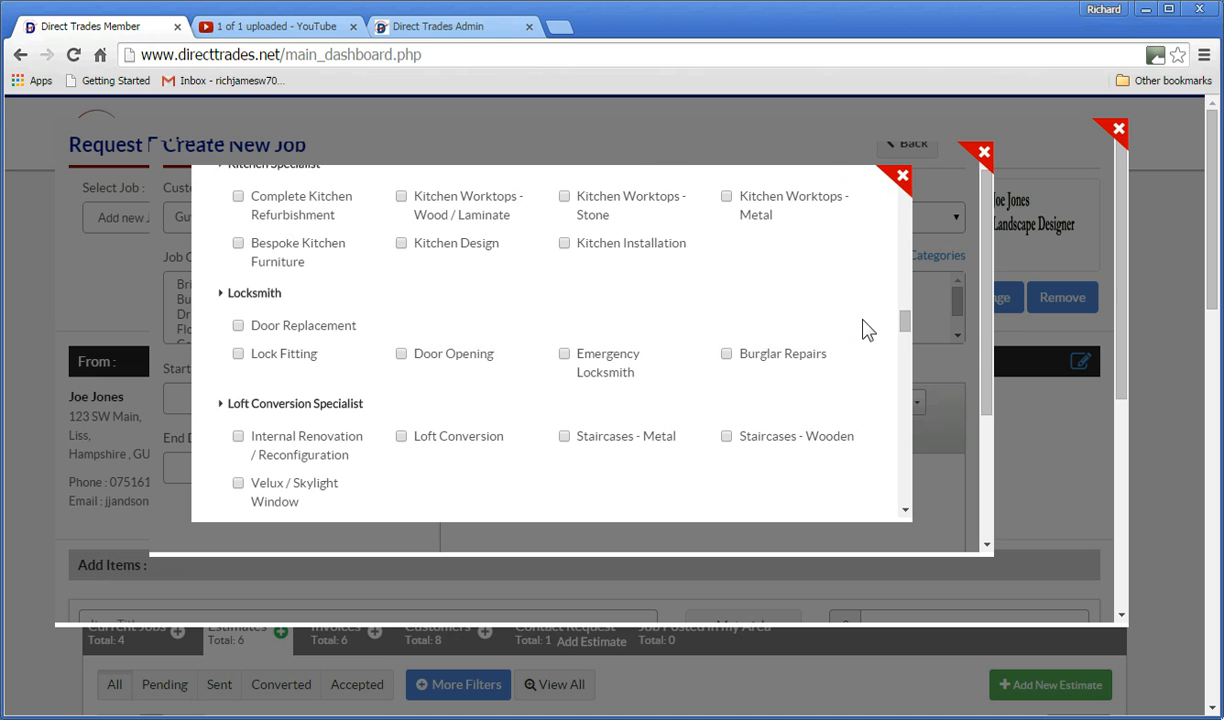
{"action": "scroll", "coordinate": [867, 330], "scroll_direction": "down", "scroll_amount": 6}
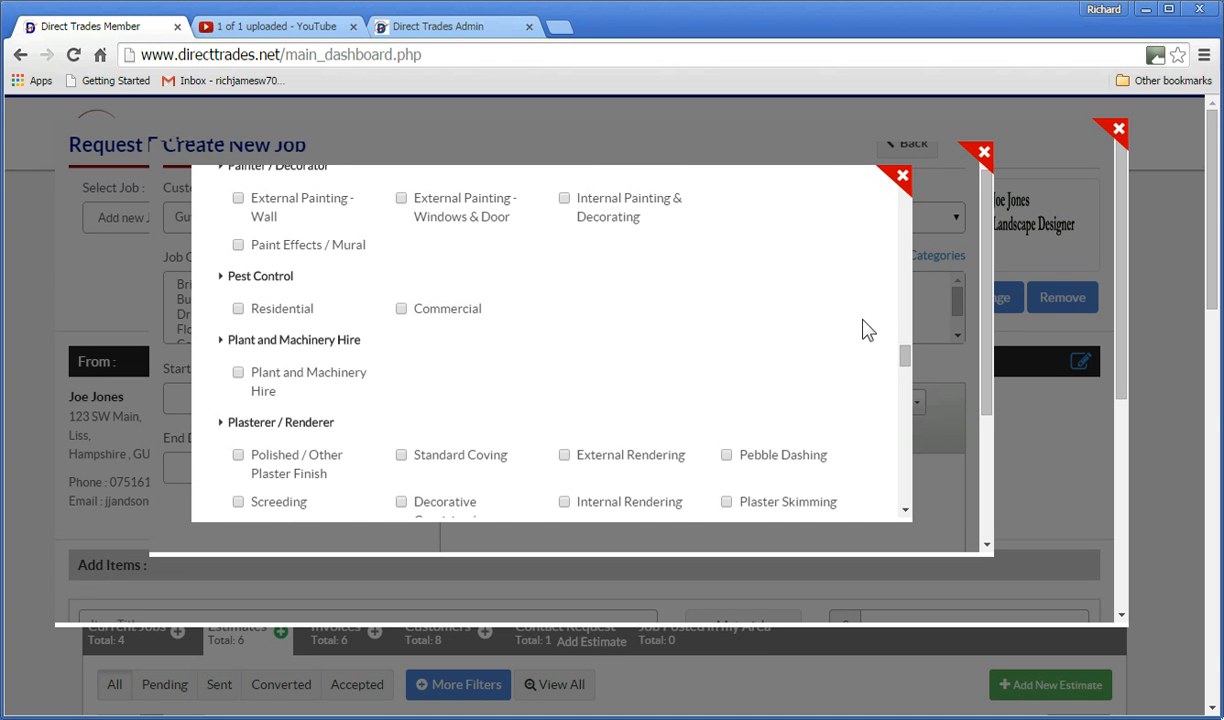
{"action": "scroll", "coordinate": [867, 330], "scroll_direction": "down", "scroll_amount": 2}
{"action": "scroll", "coordinate": [848, 322], "scroll_direction": "down", "scroll_amount": 5}
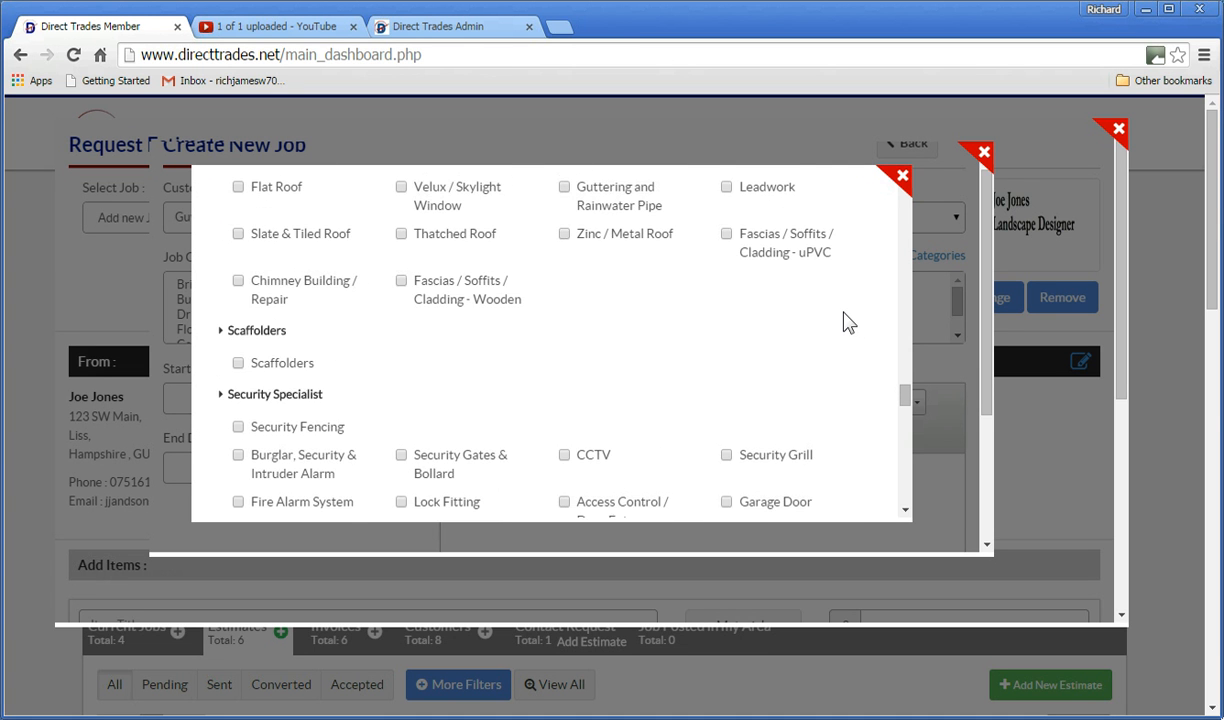
{"action": "scroll", "coordinate": [845, 320], "scroll_direction": "down", "scroll_amount": 7}
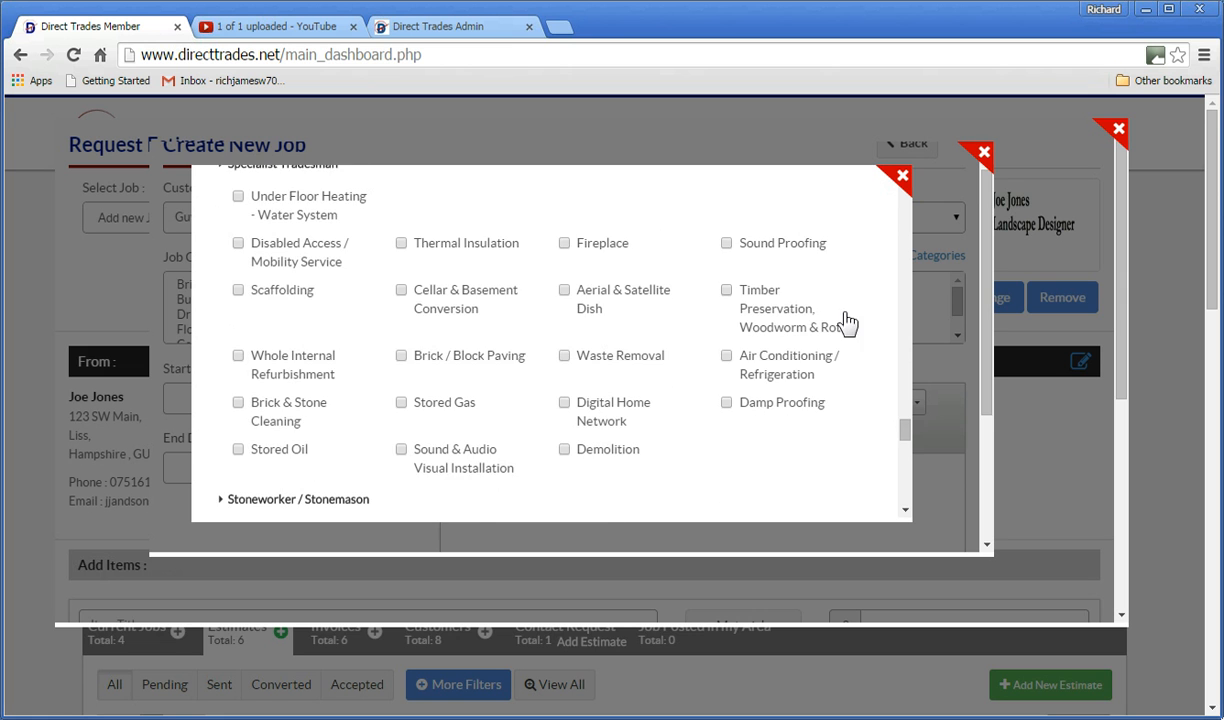
{"action": "scroll", "coordinate": [826, 316], "scroll_direction": "down", "scroll_amount": 5}
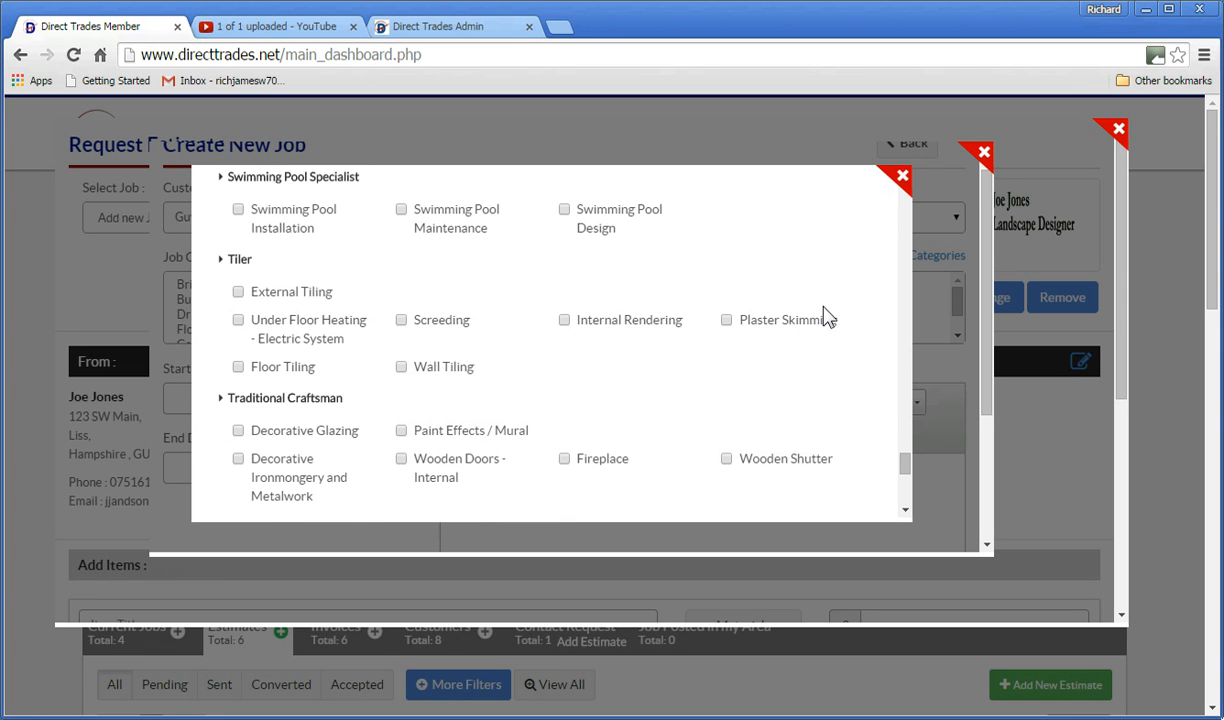
{"action": "left_click", "coordinate": [238, 367]}
{"action": "left_click_drag", "start_coordinate": [905, 467], "coordinate": [907, 497]}
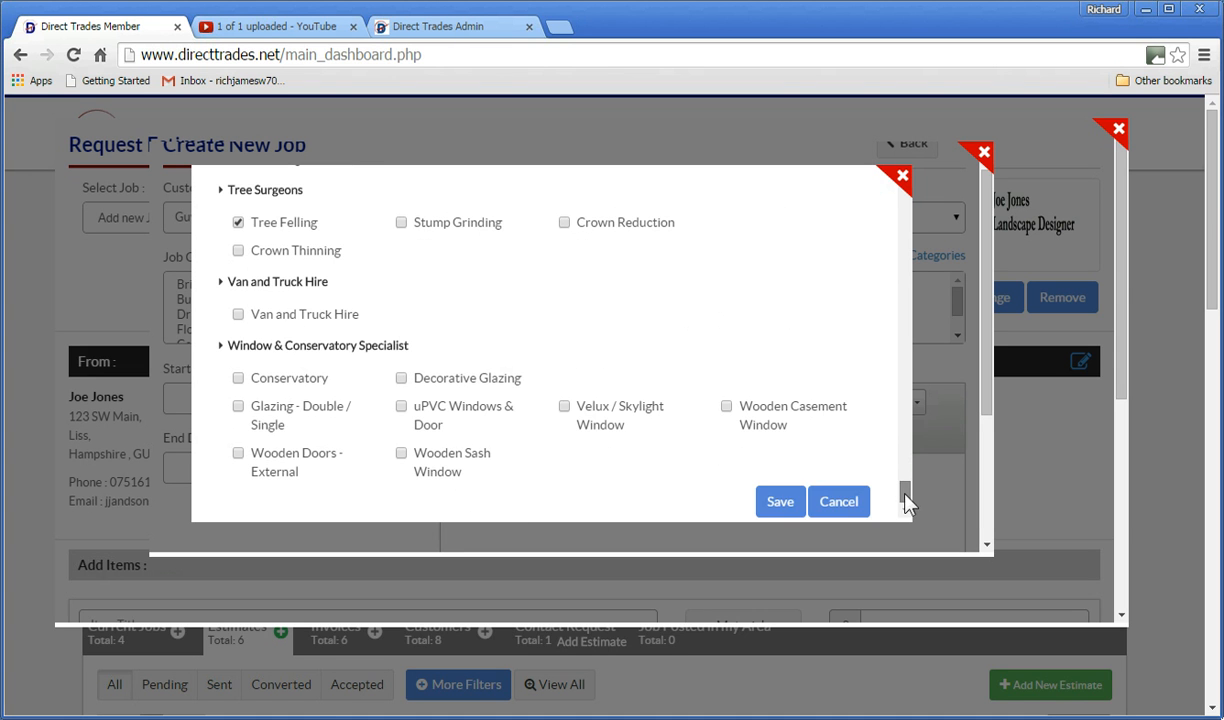
{"action": "left_click", "coordinate": [779, 507]}
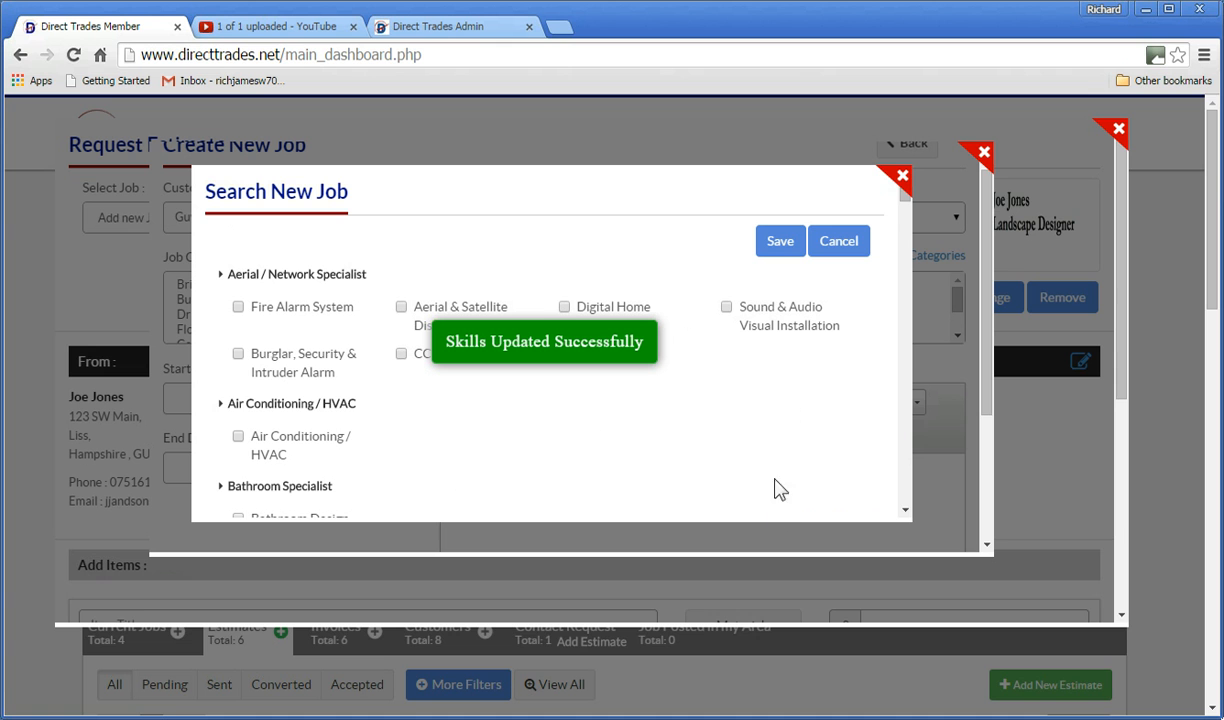
Set category Tiler, describe the job 'Tiling the kitchen floor with ceramics', and save it.
{"action": "left_click", "coordinate": [902, 180]}
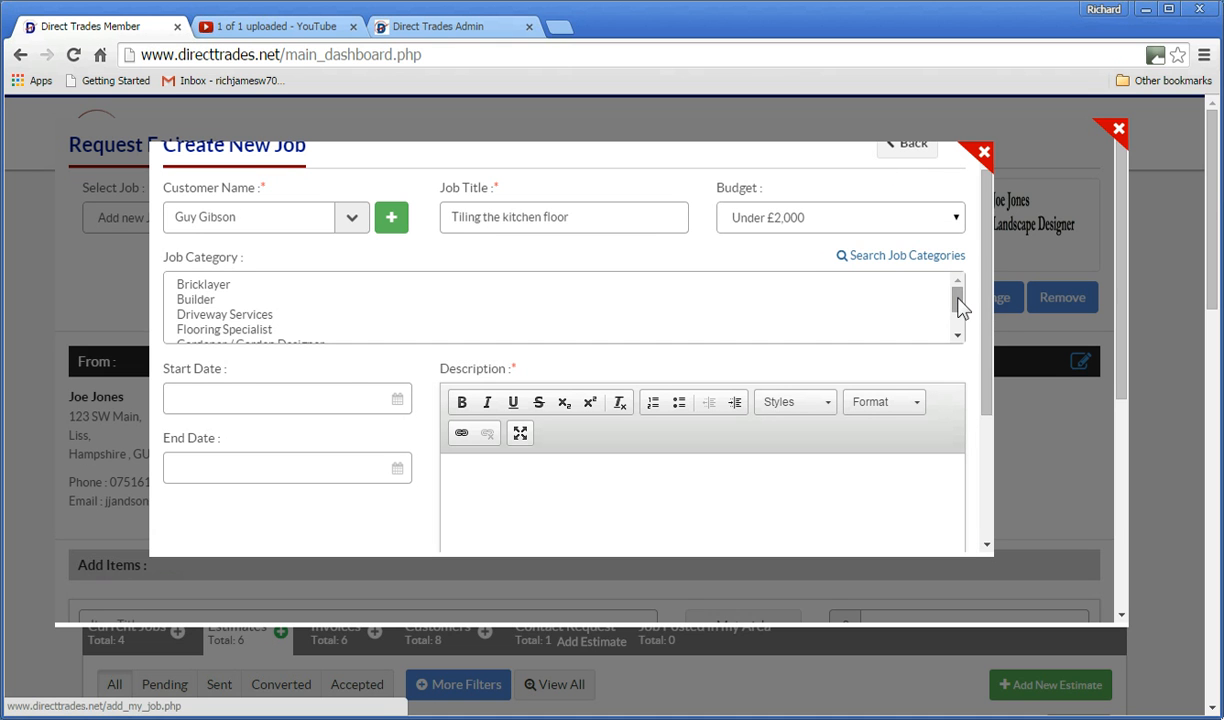
{"action": "left_click_drag", "start_coordinate": [959, 308], "coordinate": [959, 314]}
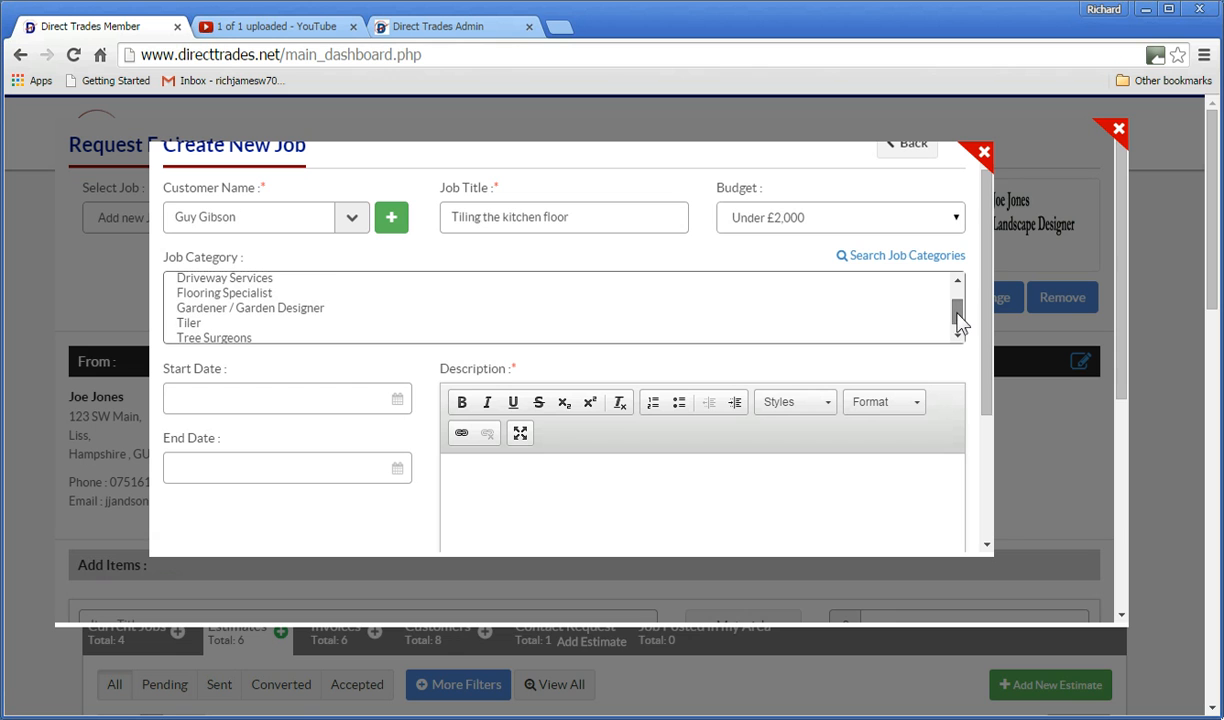
{"action": "left_click", "coordinate": [198, 316]}
{"action": "left_click", "coordinate": [196, 396]}
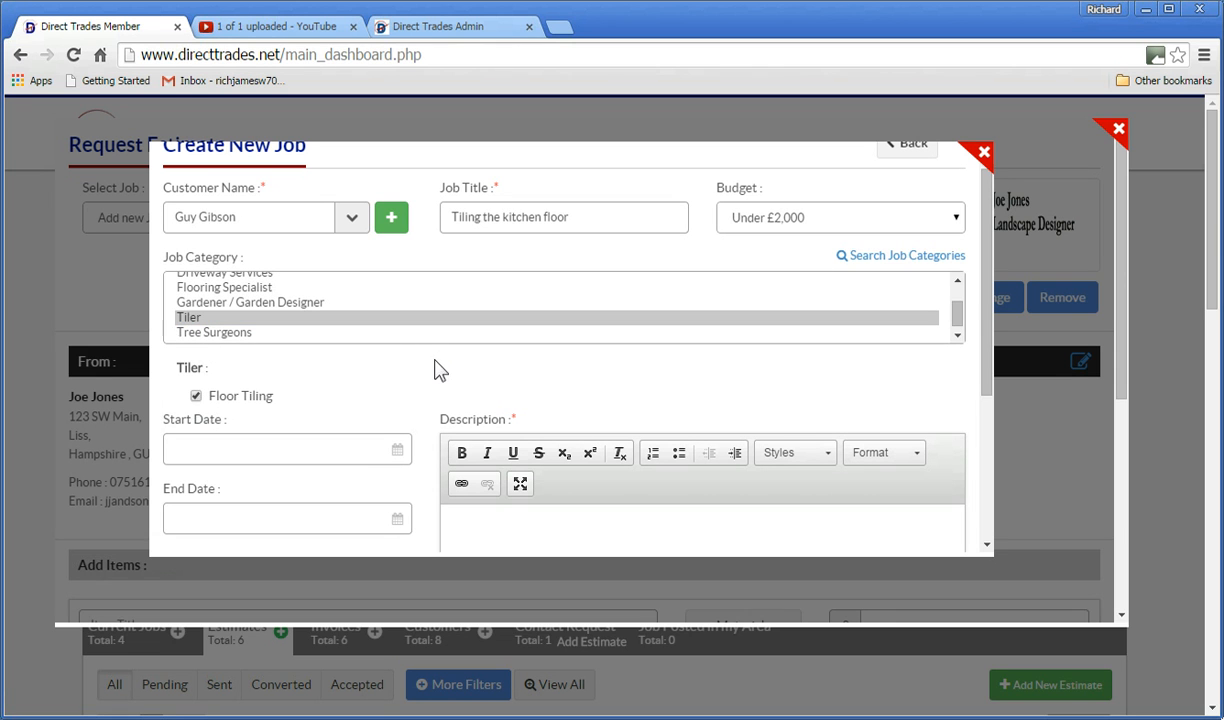
{"action": "left_click_drag", "start_coordinate": [987, 356], "coordinate": [985, 423]}
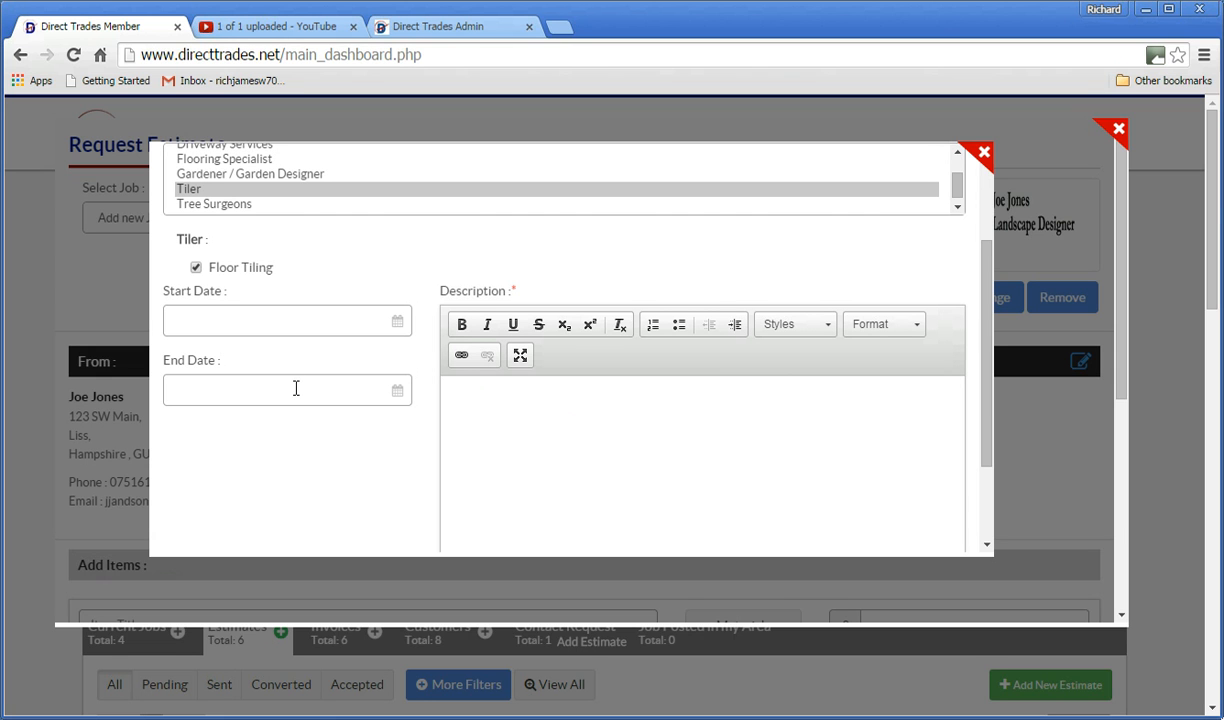
{"action": "left_click", "coordinate": [477, 397]}
{"action": "type", "text": "Tiling the kitch"}
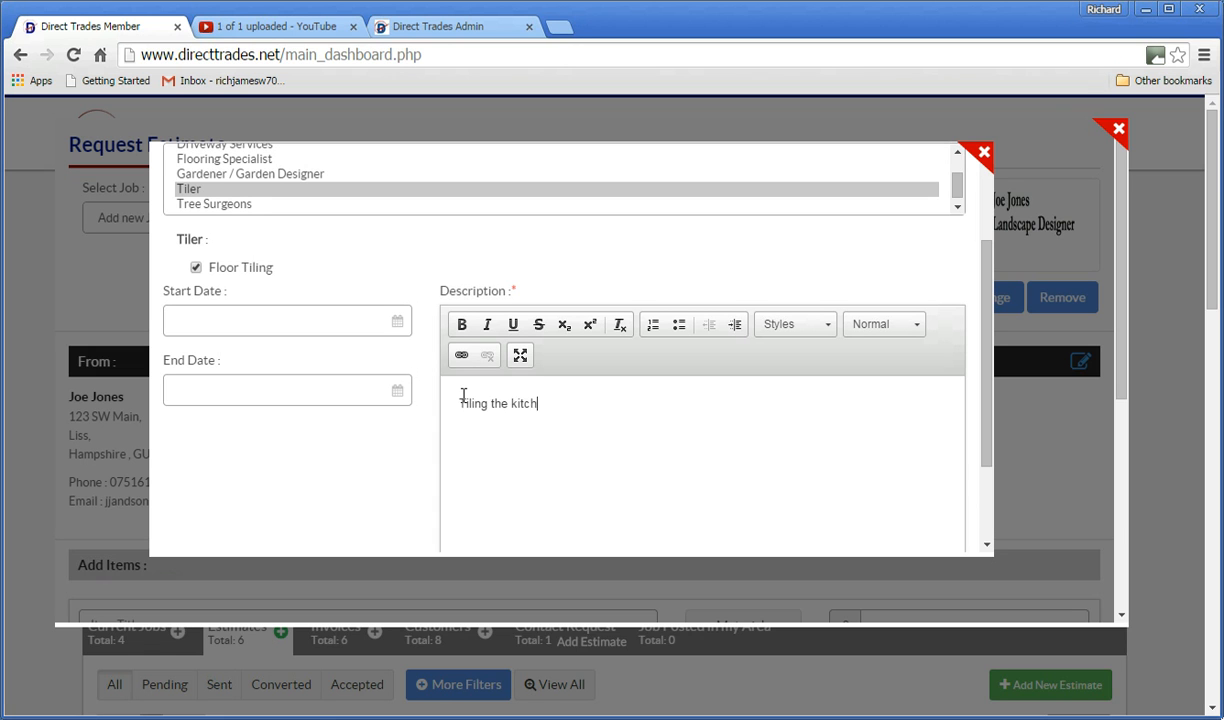
{"action": "type", "text": "en floor with ceramics"}
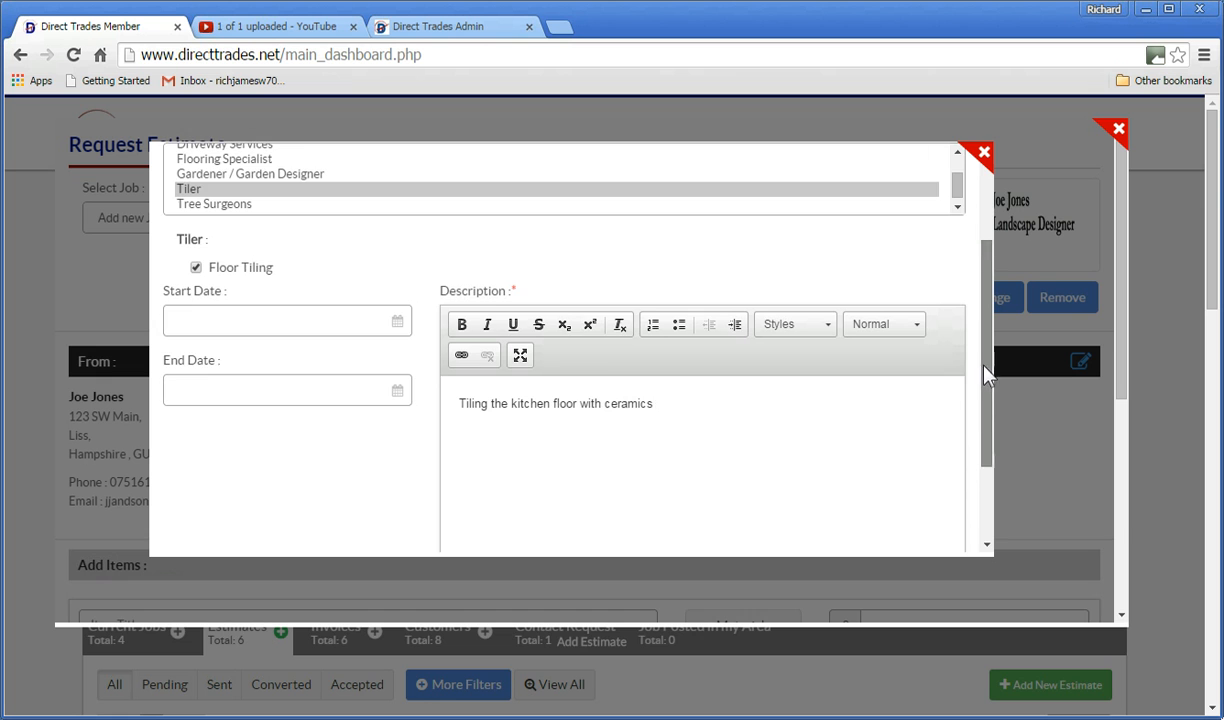
{"action": "left_click_drag", "start_coordinate": [985, 378], "coordinate": [985, 458]}
{"action": "left_click", "coordinate": [457, 503]}
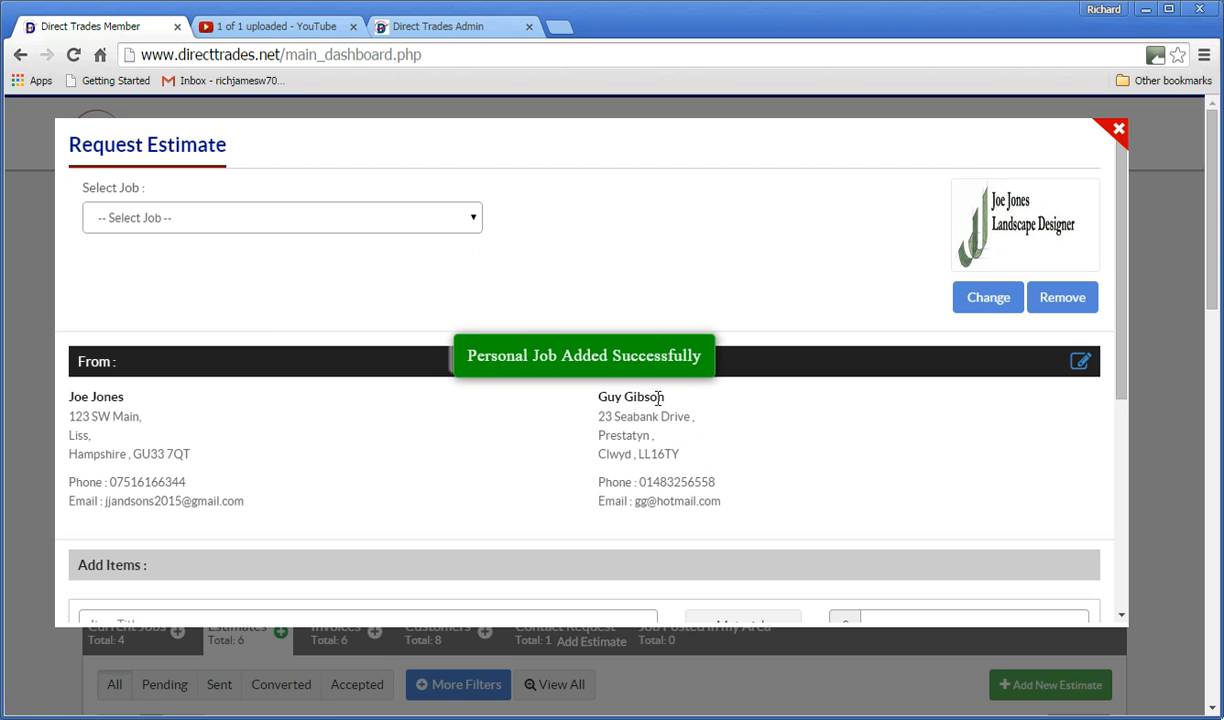
Select the kitchen-floor job and title the item 'Tiling the Kitchen Floor with random pavement ceramic tiles'.
{"action": "left_click", "coordinate": [474, 220]}
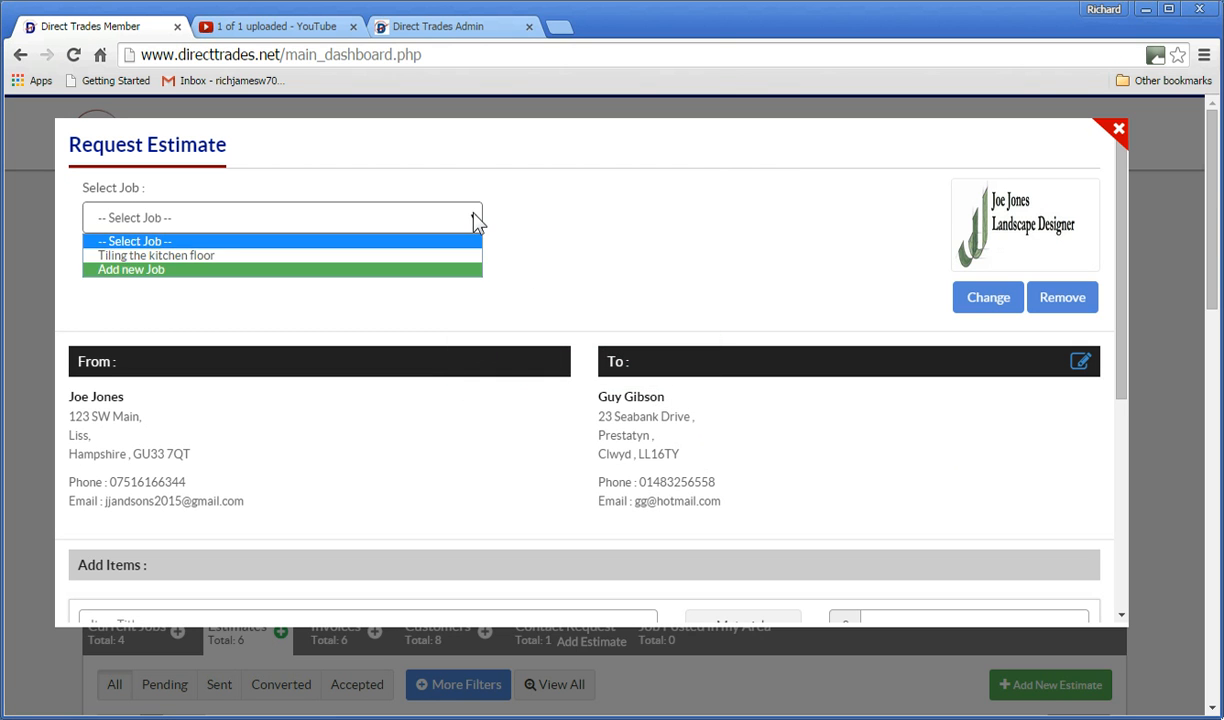
{"action": "left_click", "coordinate": [180, 256]}
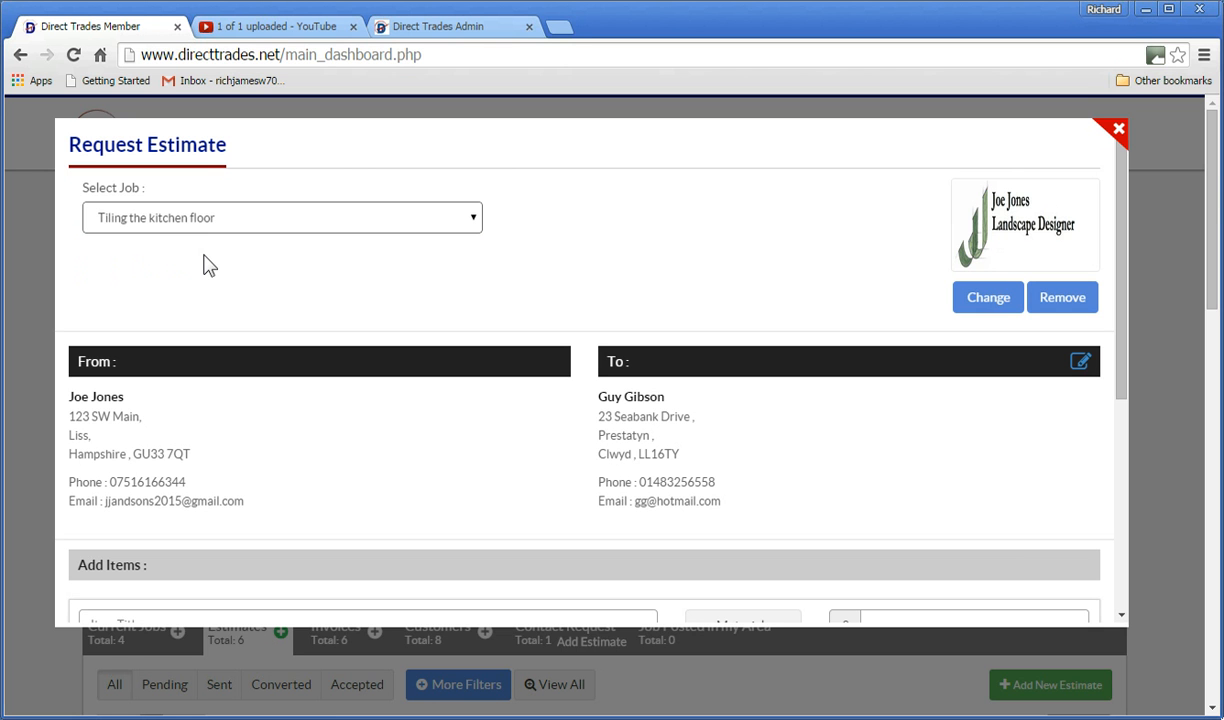
{"action": "left_click_drag", "start_coordinate": [1122, 214], "coordinate": [1130, 295]}
{"action": "scroll", "coordinate": [1072, 304], "scroll_direction": "down", "scroll_amount": 2}
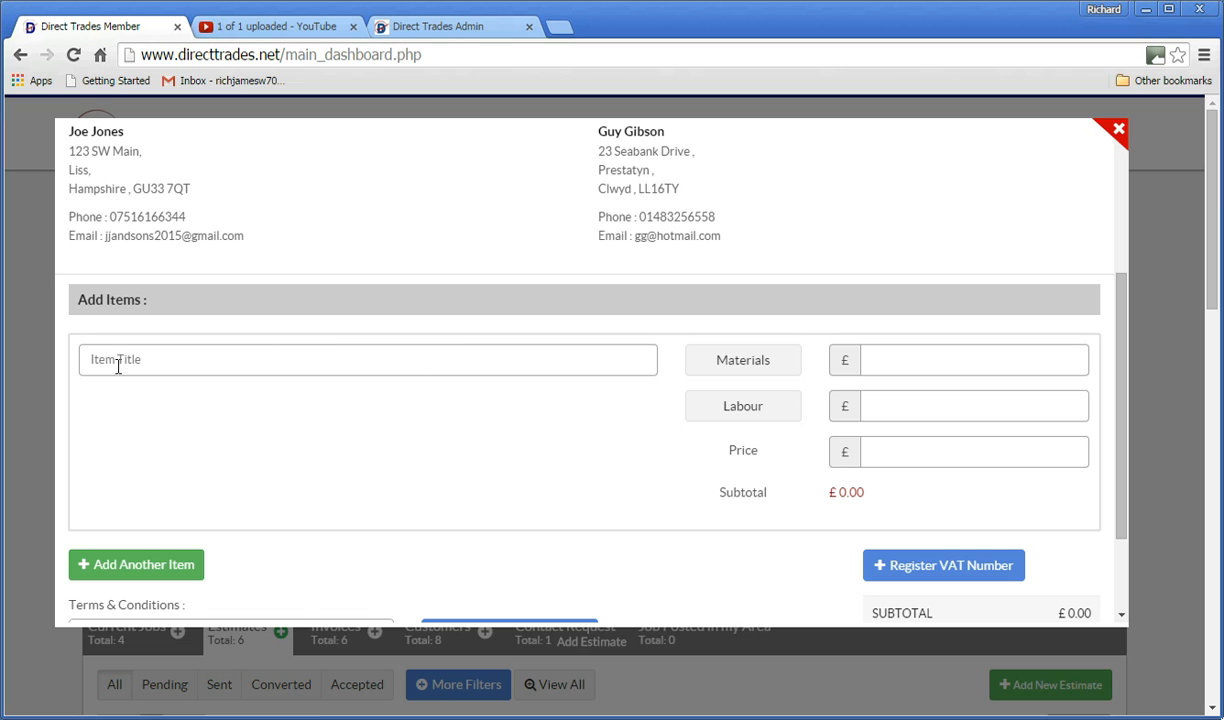
{"action": "left_click", "coordinate": [98, 361]}
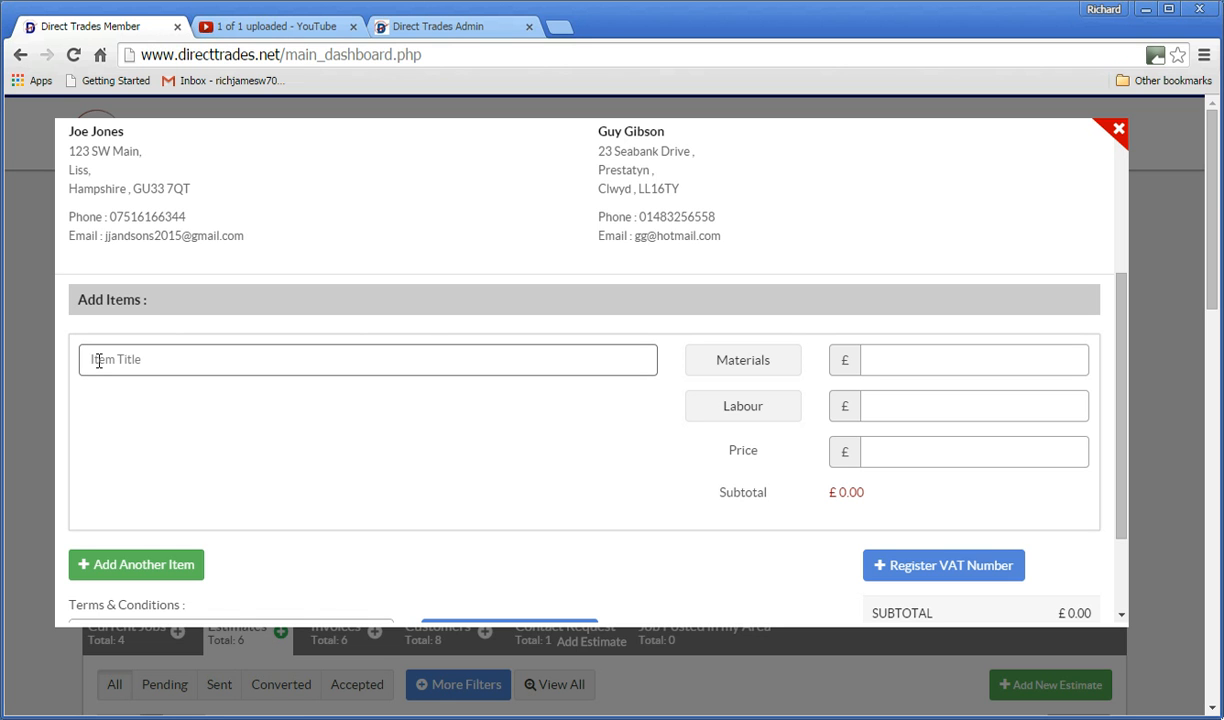
{"action": "type", "text": "Tiling the "}
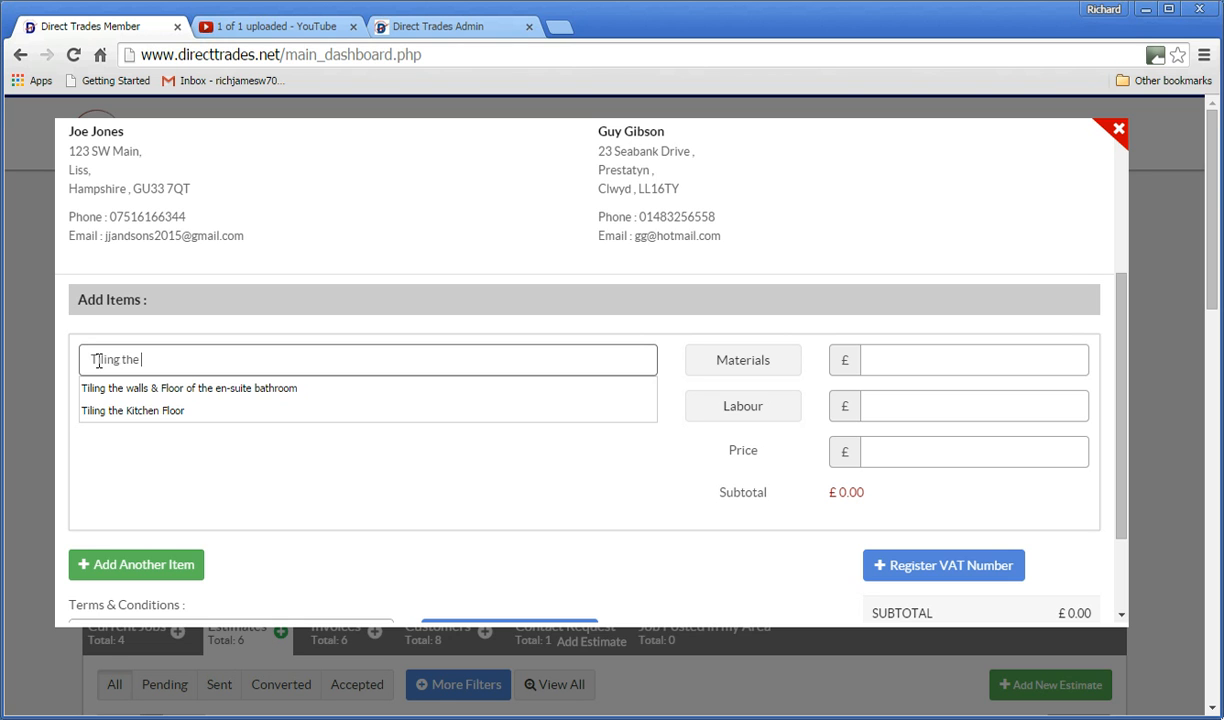
{"action": "type", "text": "Kitchen Floo"}
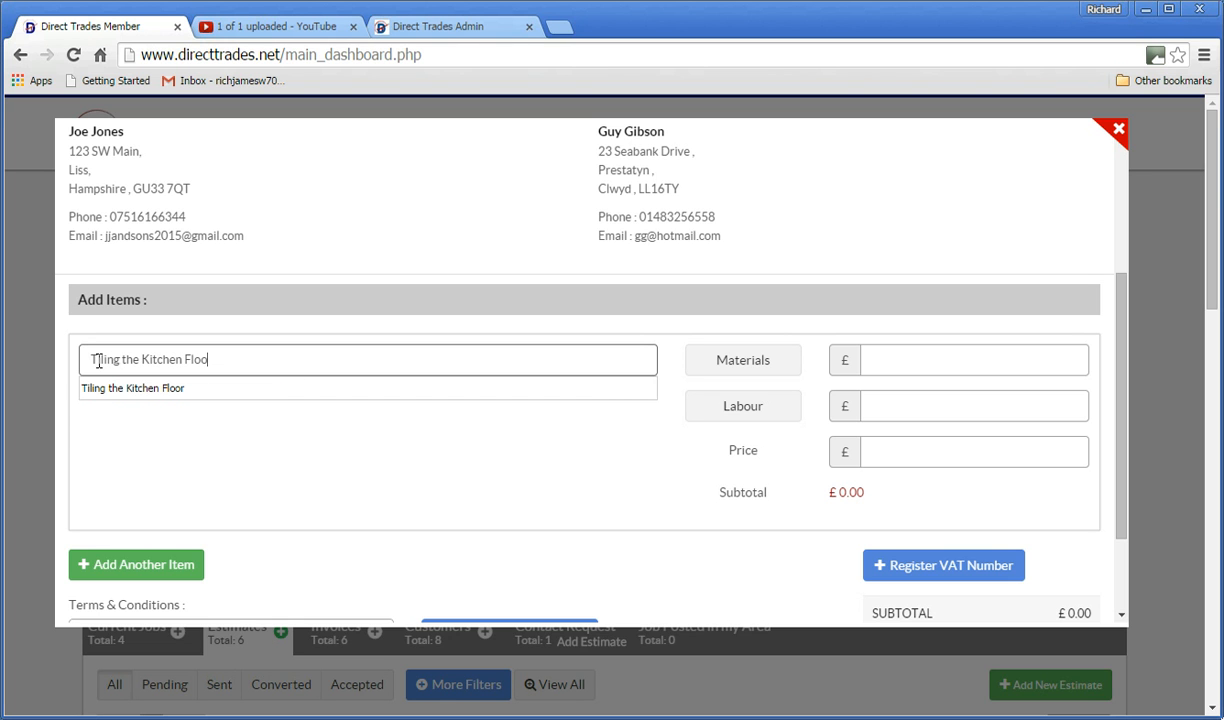
{"action": "type", "text": "r with rando"}
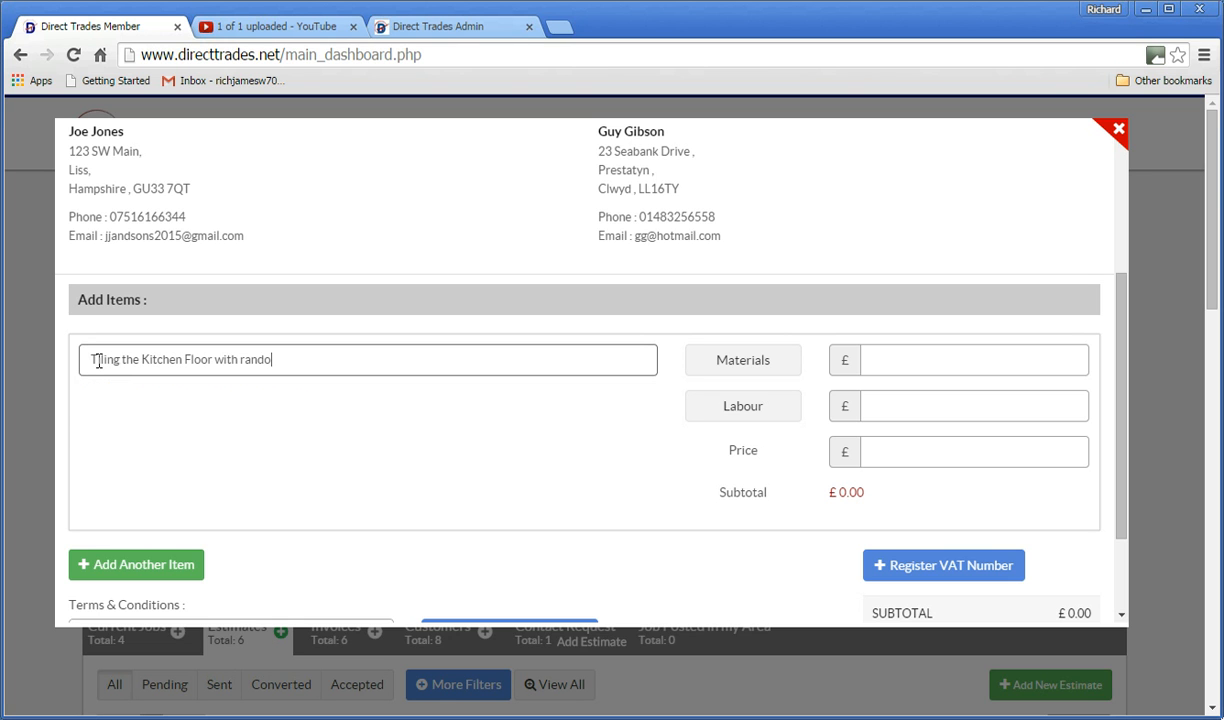
{"action": "type", "text": "m pavement ceramic tiles"}
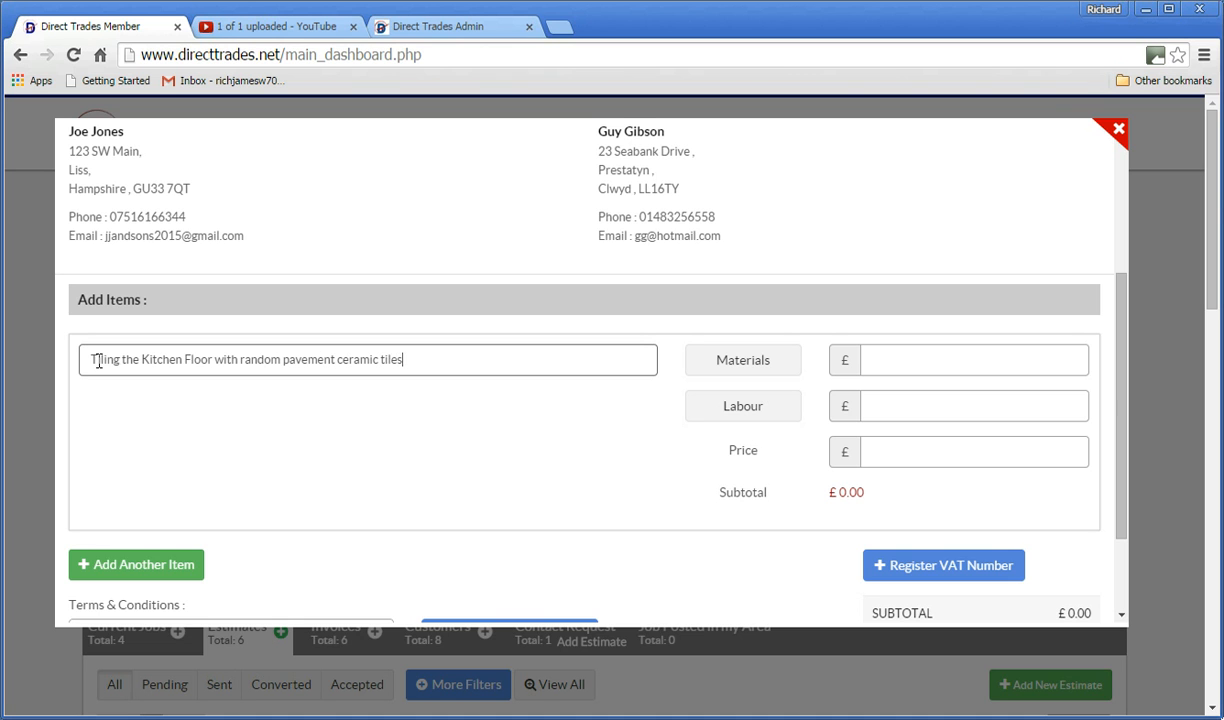
{"action": "left_click", "coordinate": [710, 366]}
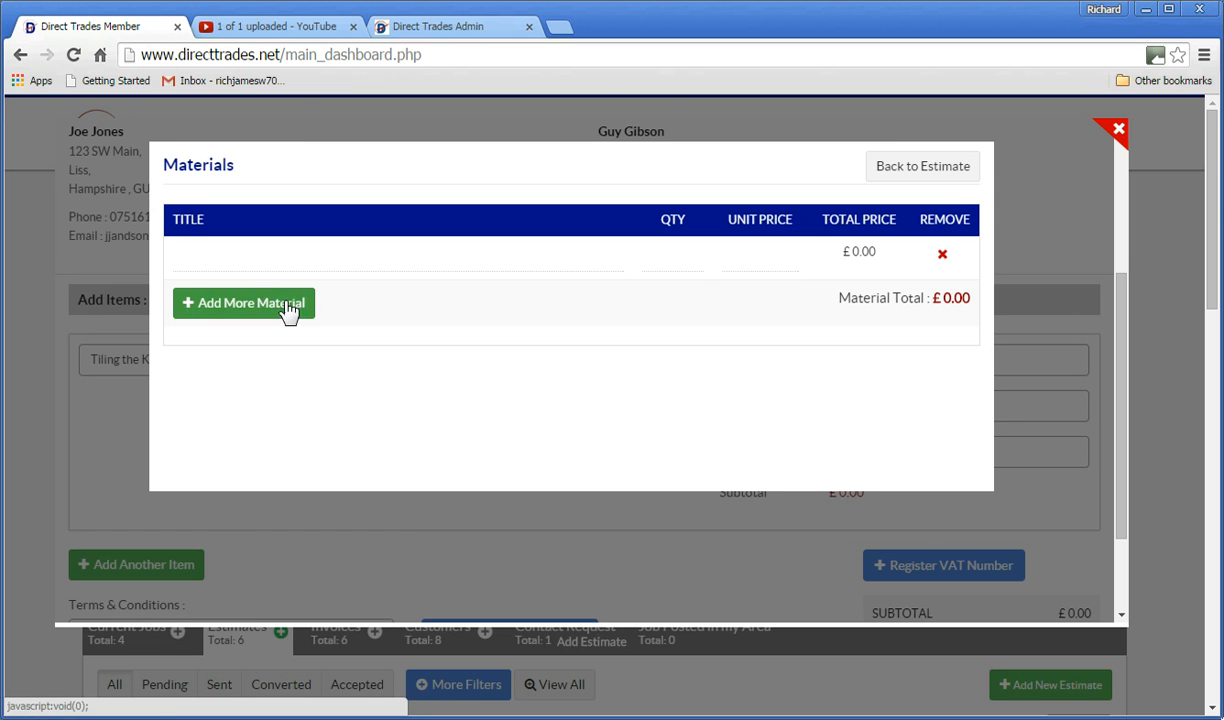
Enter Tiles as the first material: quantity 25 at £45.
{"action": "left_click", "coordinate": [217, 254]}
{"action": "type", "text": "Tiles"}
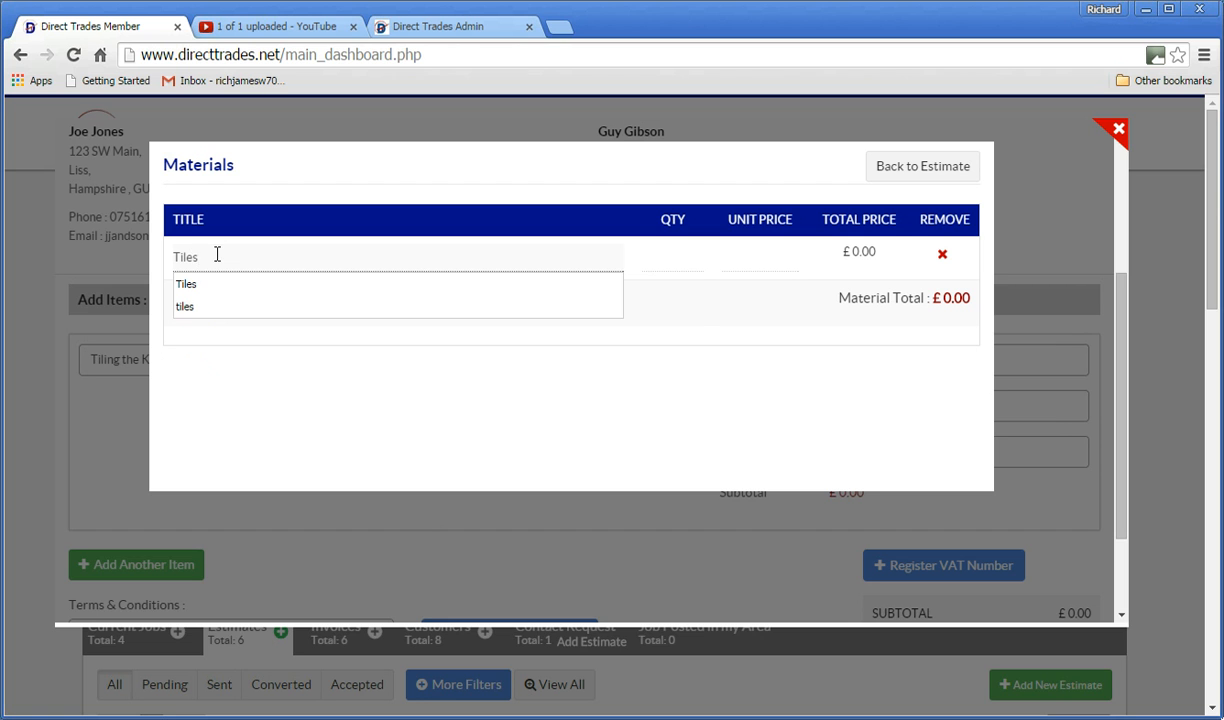
{"action": "key", "text": "Tab"}
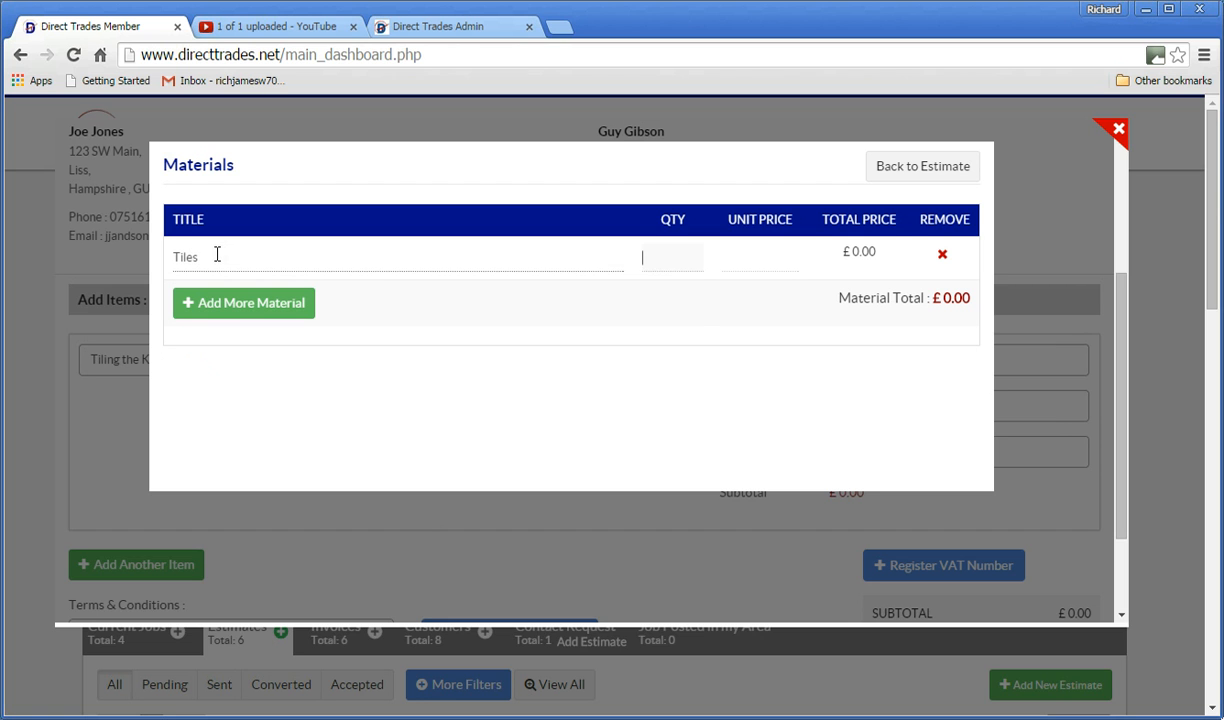
{"action": "type", "text": "25"}
{"action": "key", "text": "Tab"}
{"action": "type", "text": "45"}
{"action": "key", "text": "Tab"}
Add Adhesive as a second material: quantity 12 at £36.
{"action": "left_click", "coordinate": [210, 290]}
{"action": "left_click", "coordinate": [208, 299]}
{"action": "type", "text": "Adhesive"}
{"action": "key", "text": "Tab"}
{"action": "type", "text": "12"}
{"action": "key", "text": "Tab"}
{"action": "type", "text": "36"}
{"action": "key", "text": "Tab"}
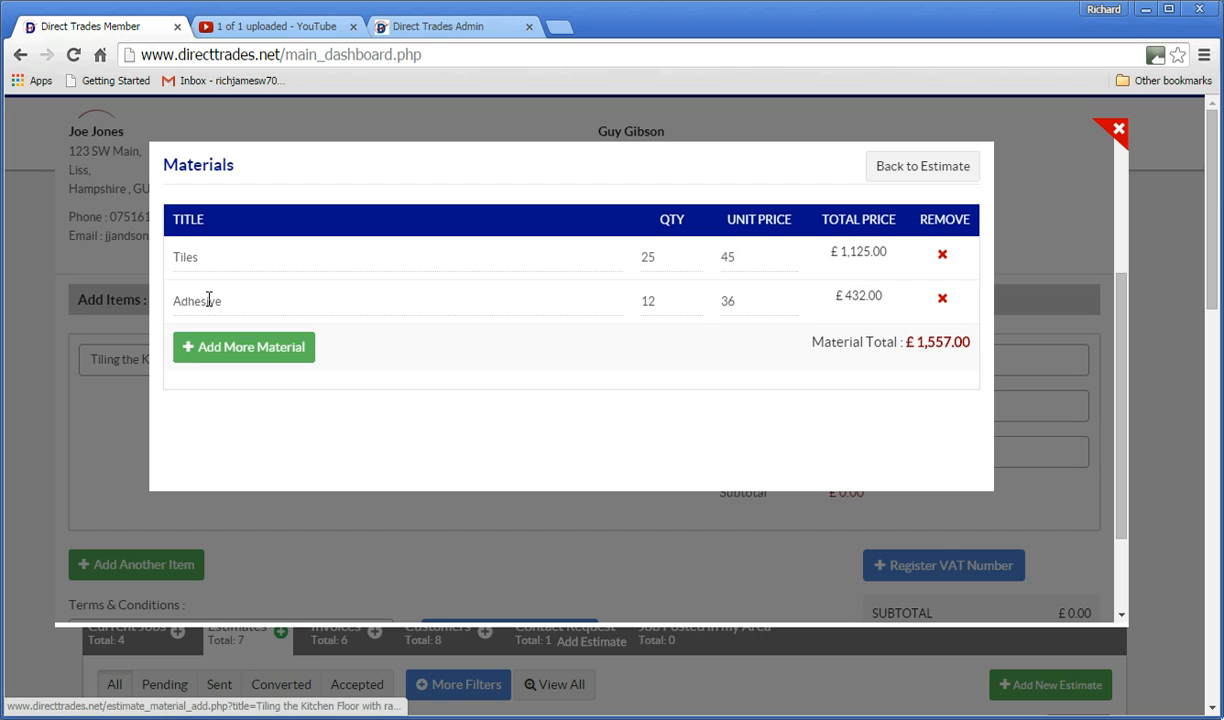
Add Grout, quantity 2 at £18, and return to the estimate.
{"action": "left_click", "coordinate": [204, 351]}
{"action": "left_click", "coordinate": [198, 343]}
{"action": "type", "text": "Grout"}
{"action": "key", "text": "Tab"}
{"action": "type", "text": "2"}
{"action": "key", "text": "Tab"}
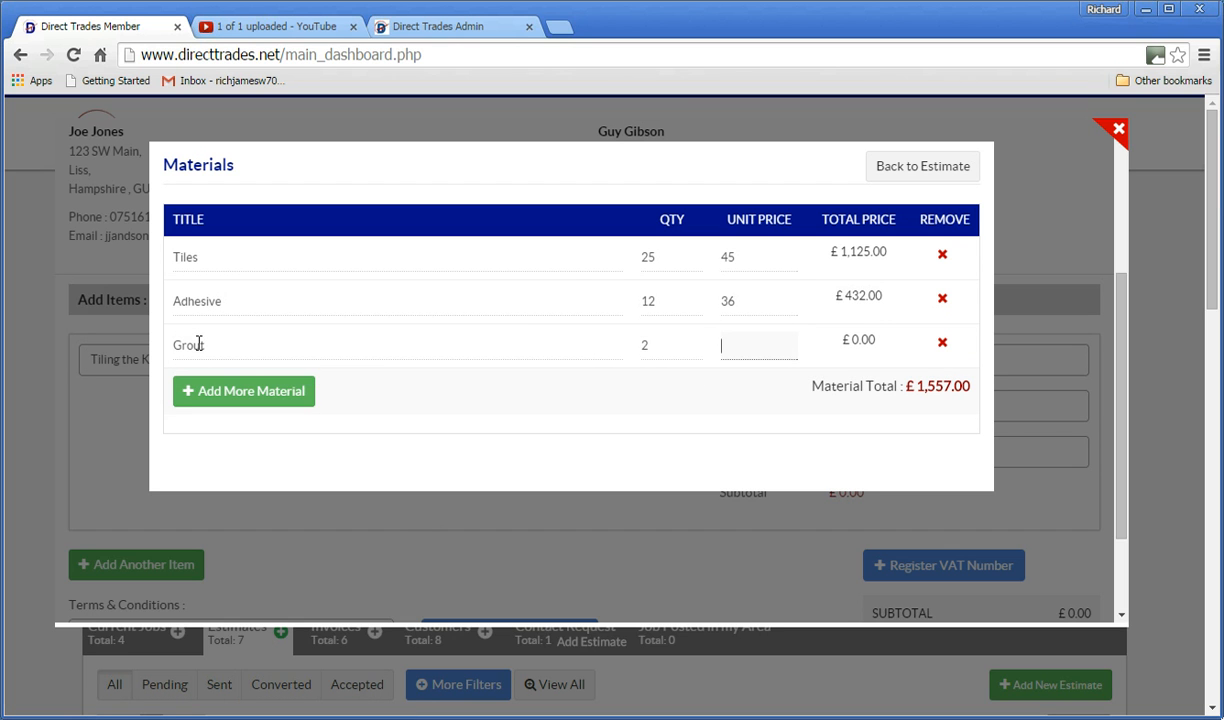
{"action": "type", "text": "18"}
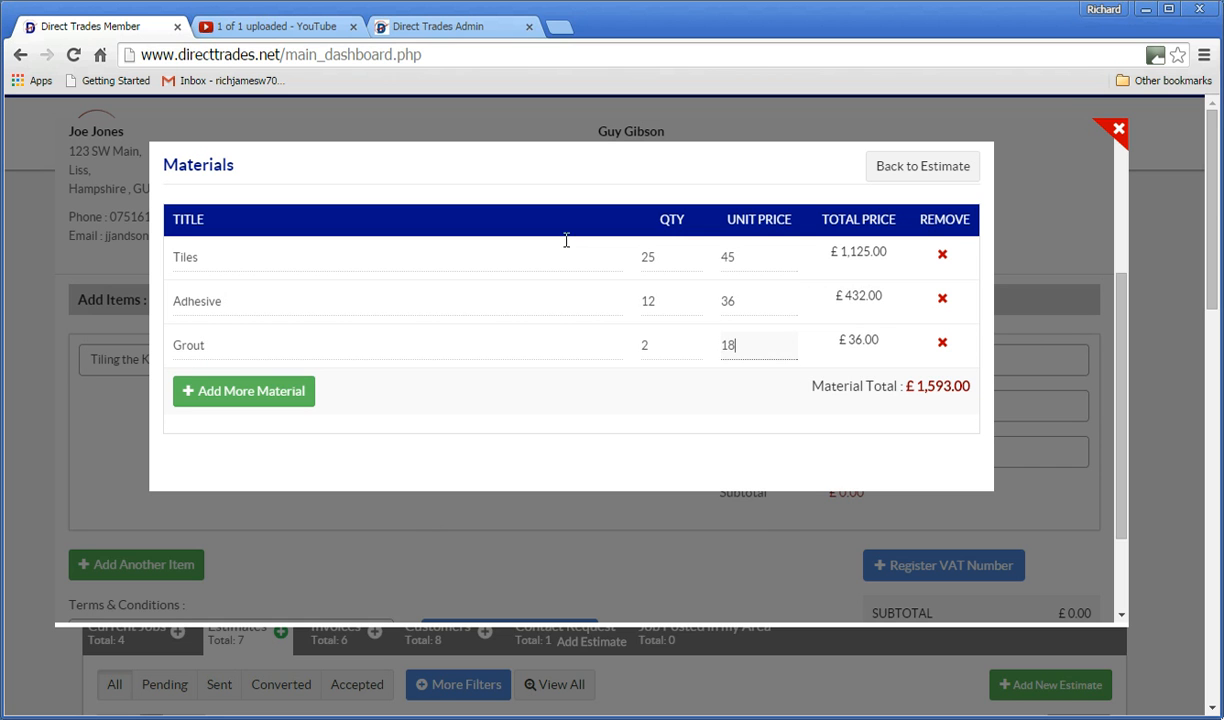
{"action": "left_click", "coordinate": [898, 170]}
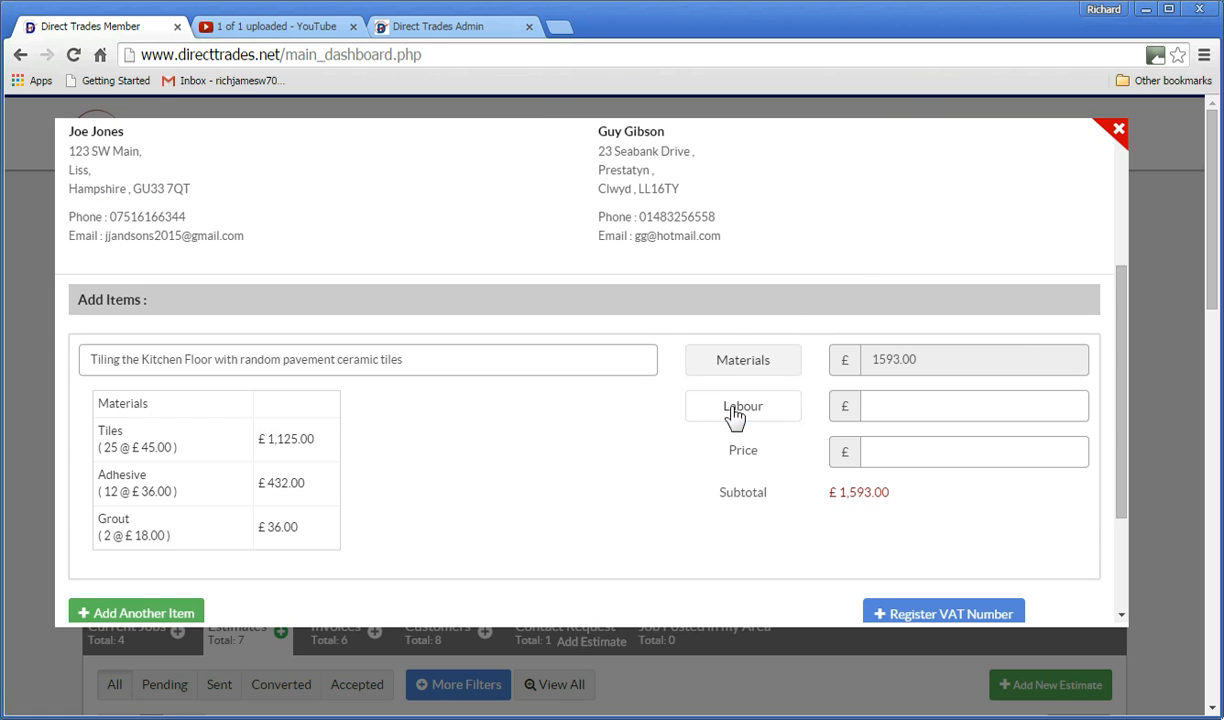
{"action": "left_click", "coordinate": [740, 406]}
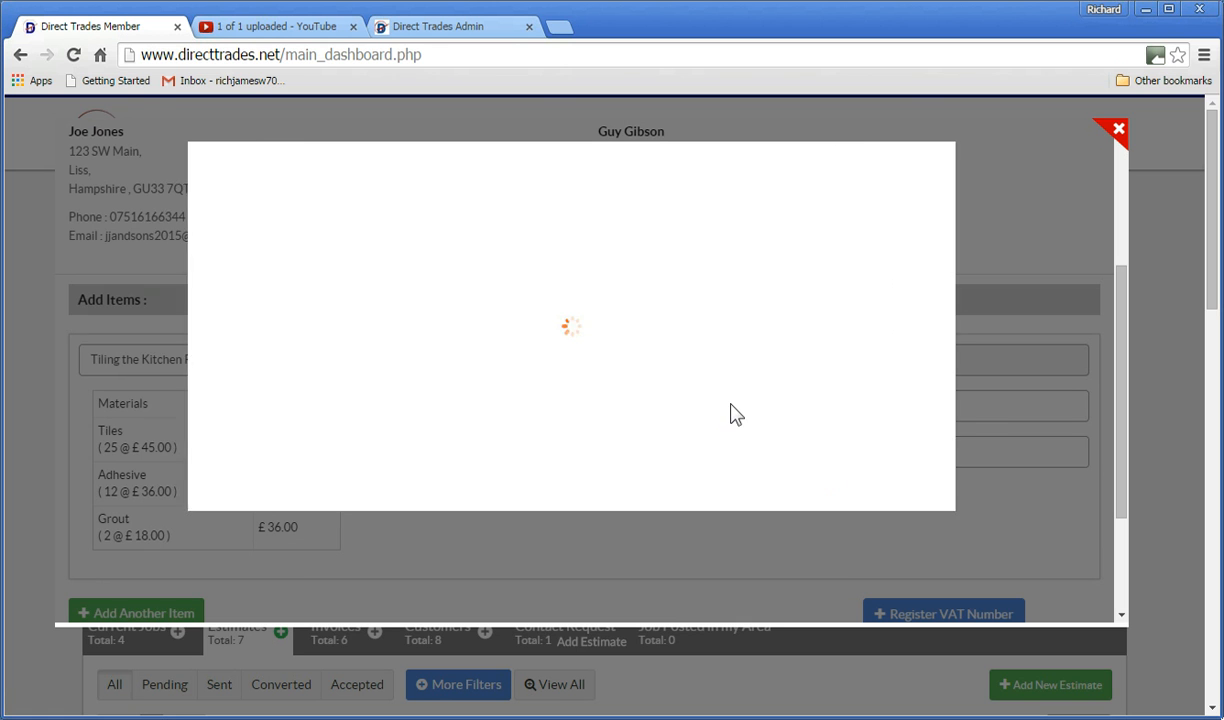
Add a Preparation work labour line priced at £250.
{"action": "left_click", "coordinate": [231, 282]}
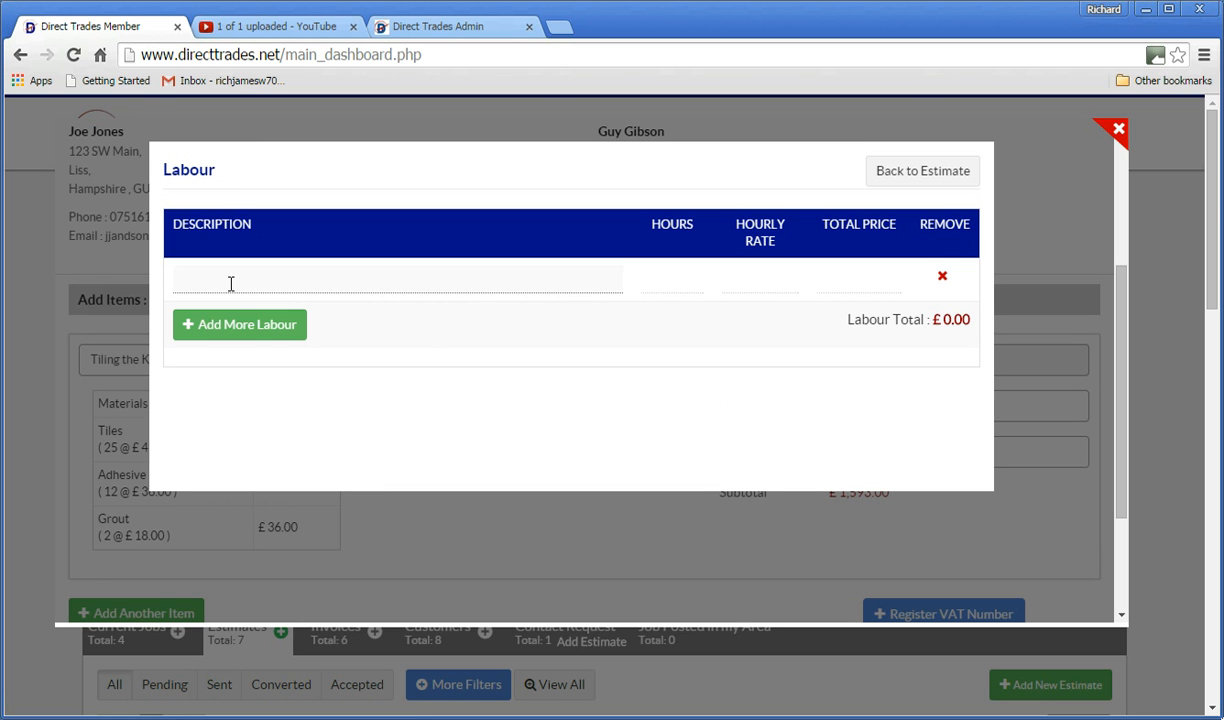
{"action": "type", "text": "Preparatain"}
{"action": "key", "text": "BackSpace"}
{"action": "key", "text": "BackSpace"}
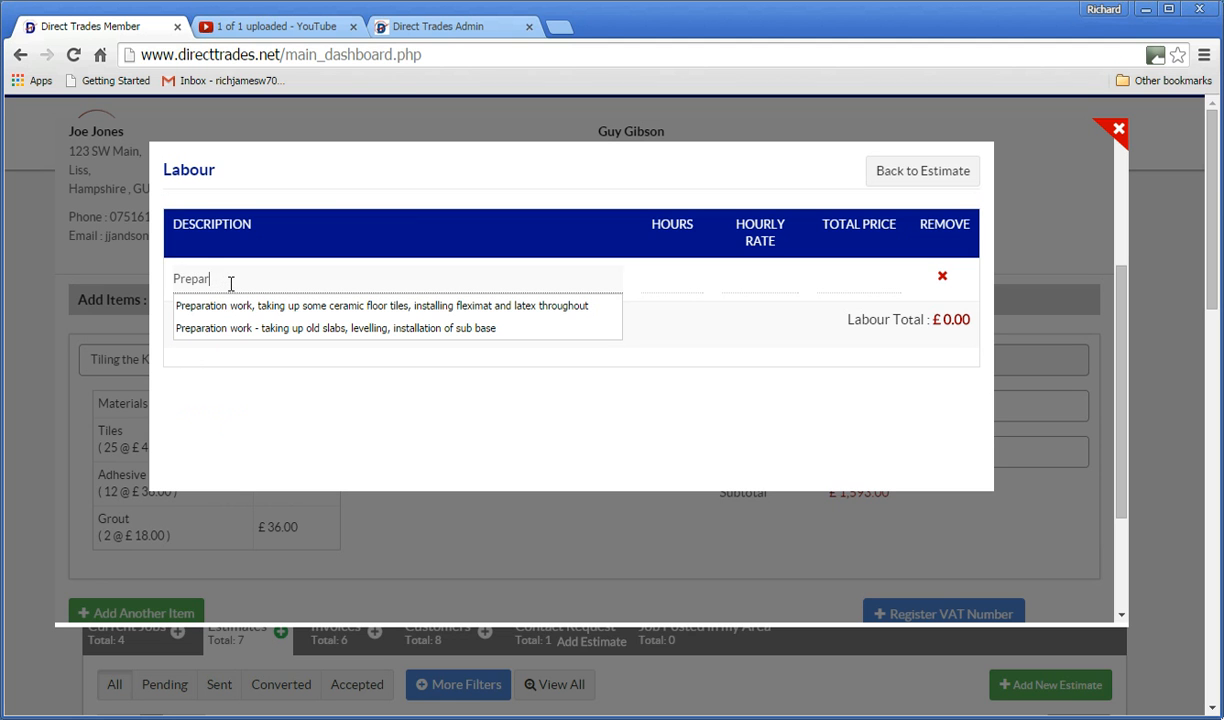
{"action": "type", "text": "tion work"}
{"action": "left_click", "coordinate": [854, 277]}
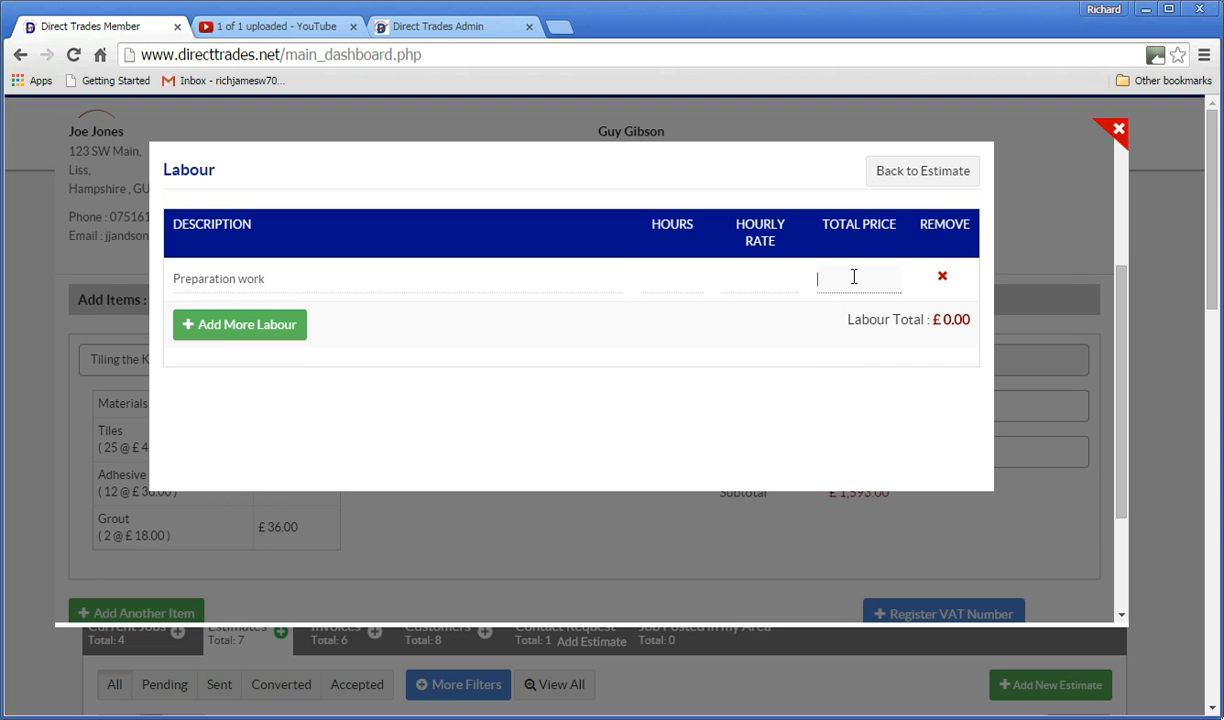
{"action": "type", "text": "250"}
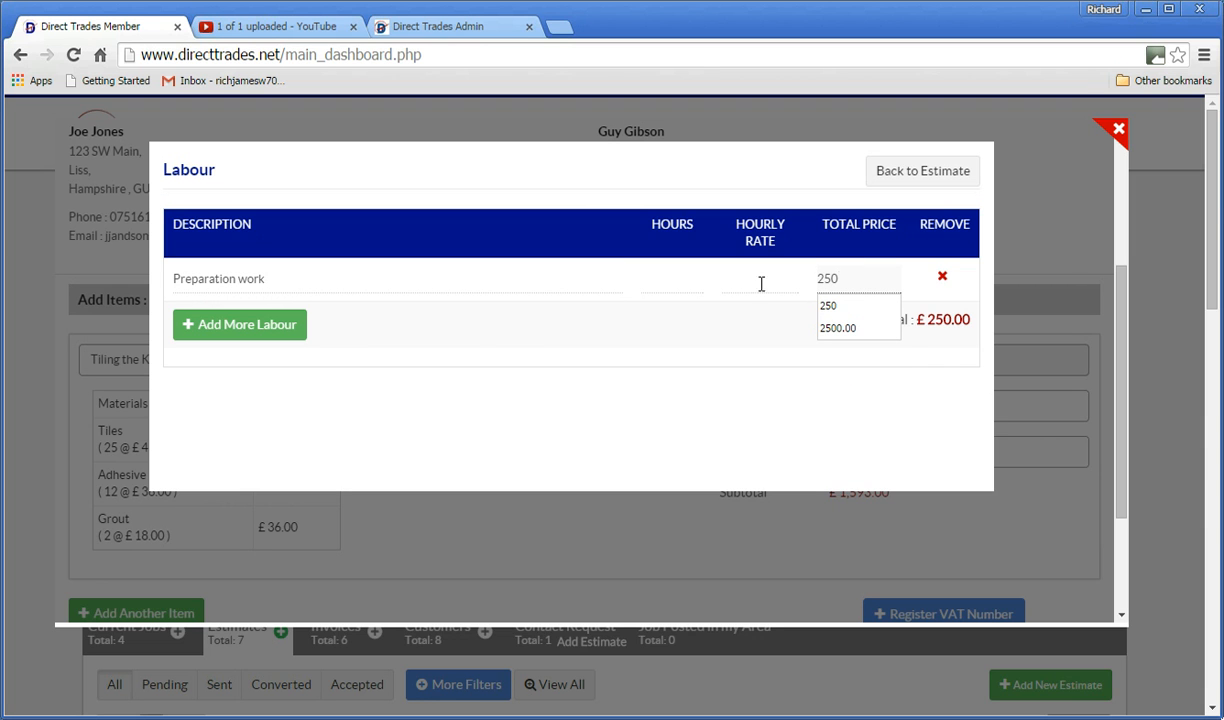
Add Fitting charges of £850 to the labour and return to the estimate.
{"action": "left_click", "coordinate": [240, 326]}
{"action": "left_click", "coordinate": [207, 320]}
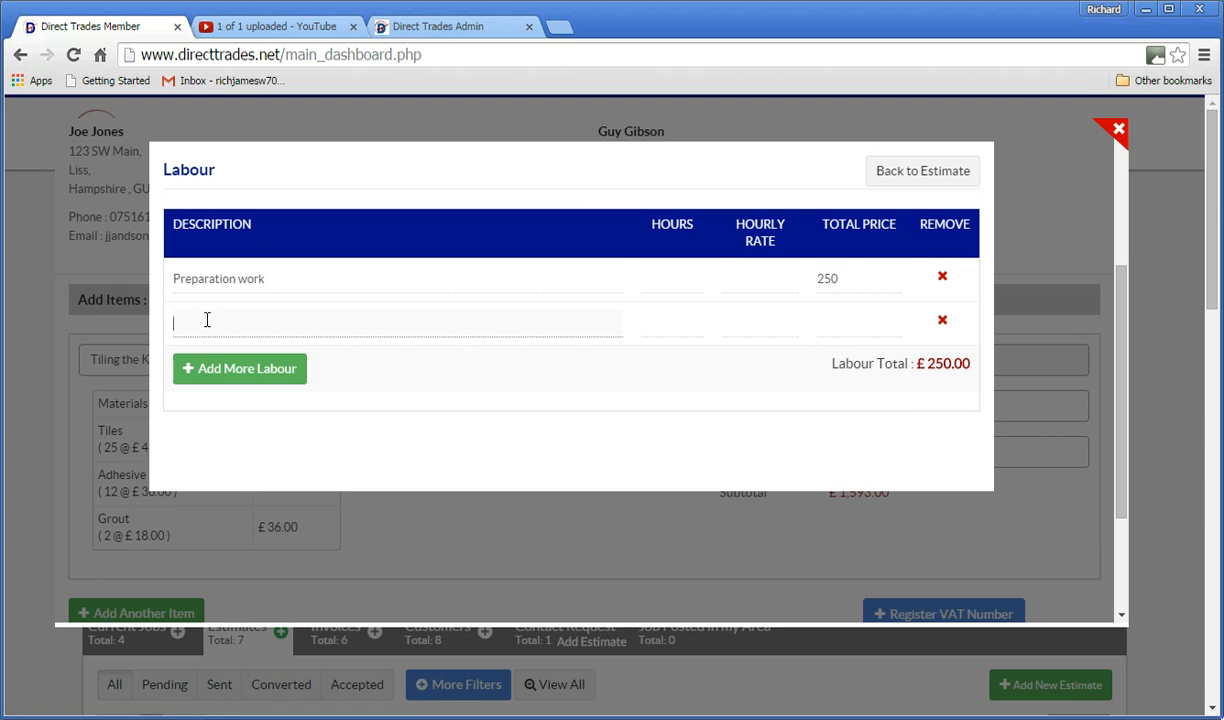
{"action": "type", "text": "Fittin"}
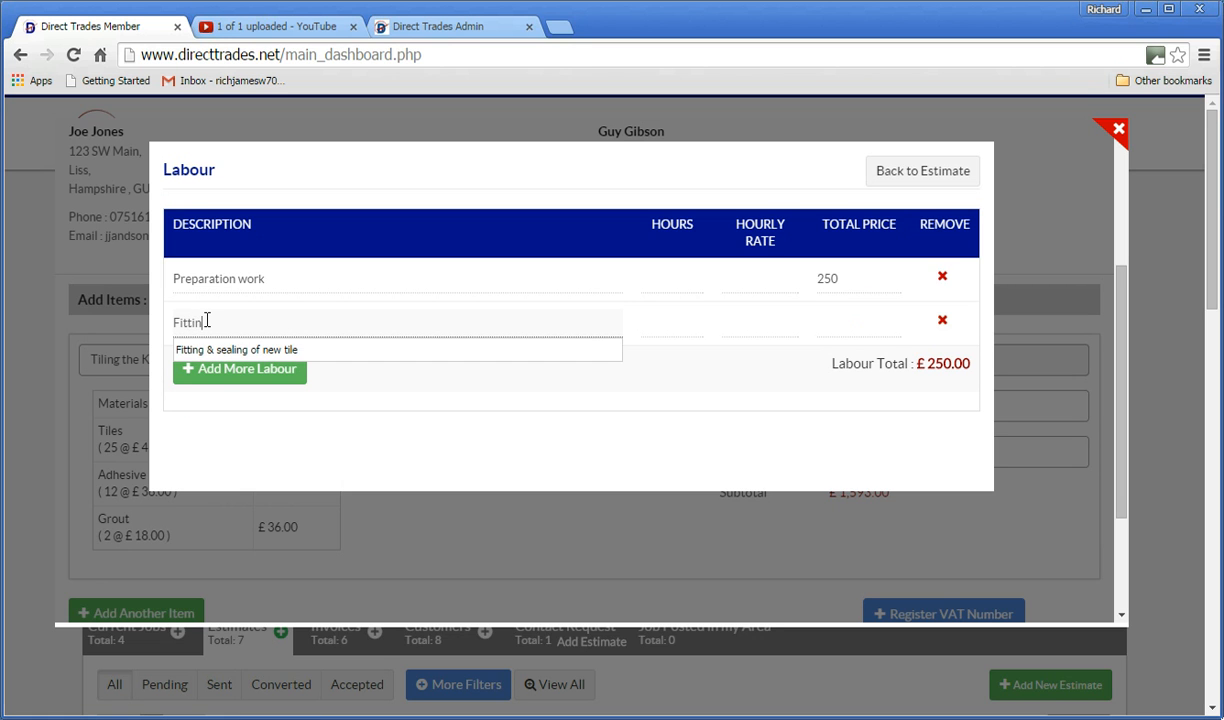
{"action": "type", "text": "g charges"}
{"action": "key", "text": "Tab"}
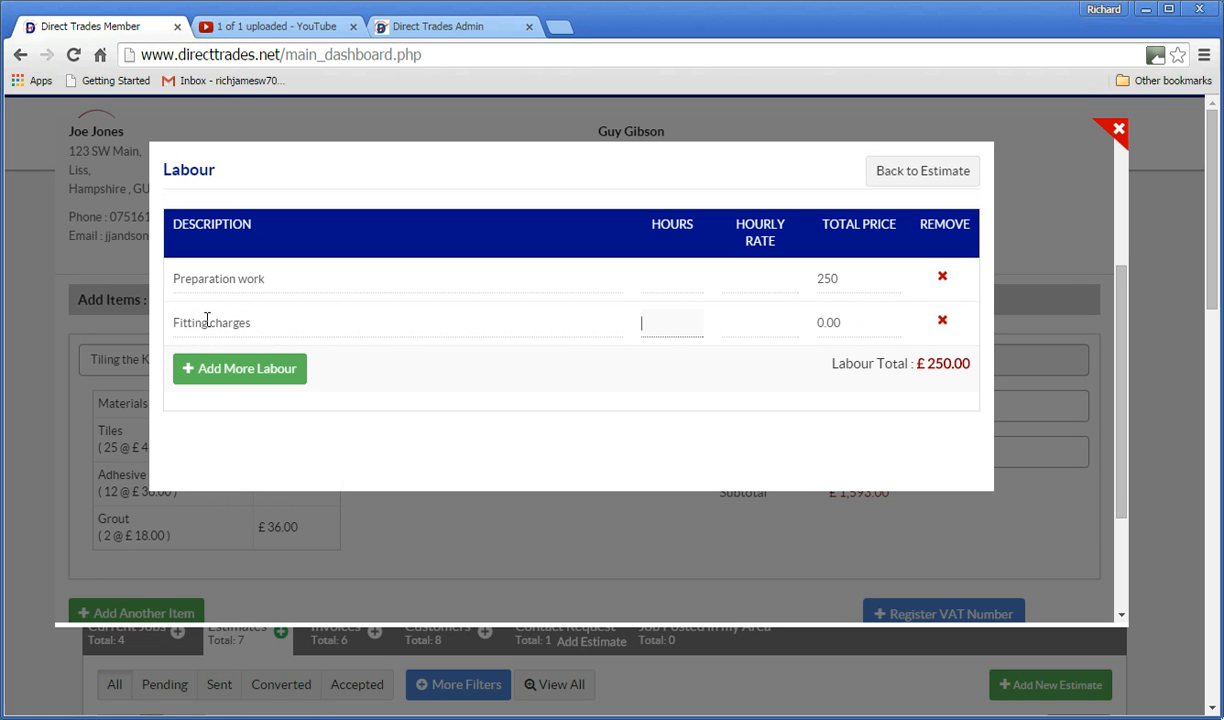
{"action": "key", "text": "Tab"}
{"action": "key", "text": "Tab"}
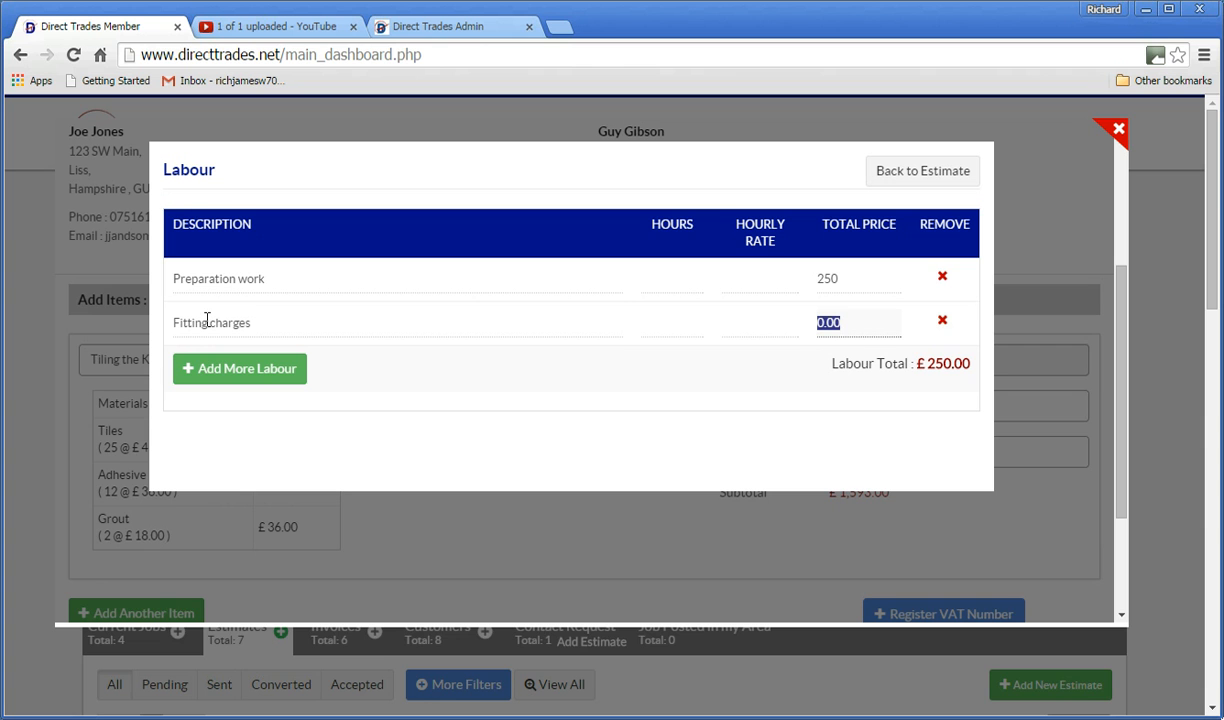
{"action": "type", "text": "850"}
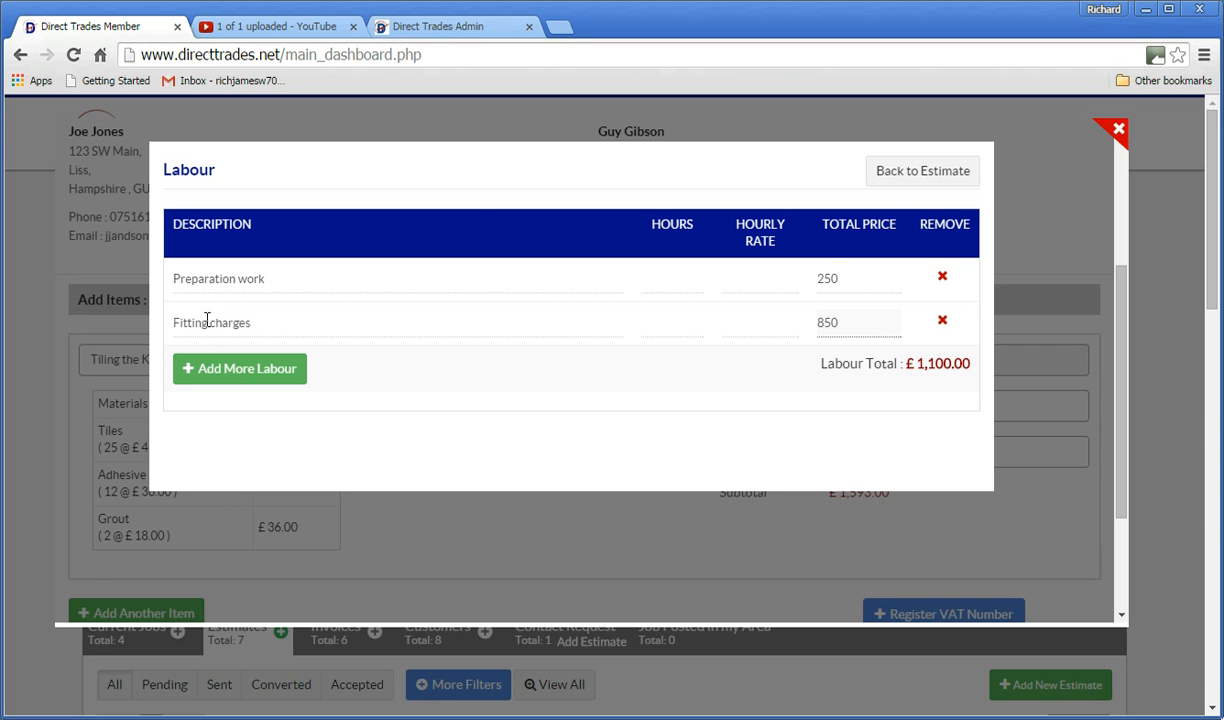
{"action": "left_click", "coordinate": [882, 177]}
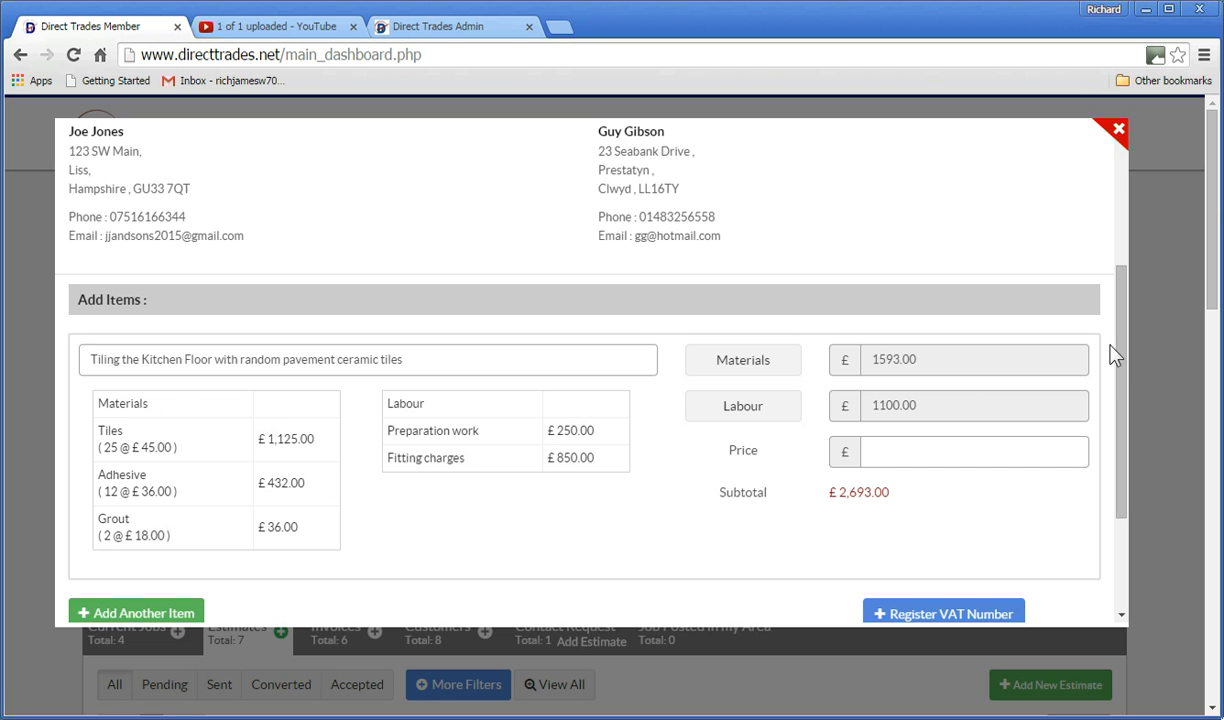
Choose Estimate Acceptance as the terms and conditions and create the estimate.
{"action": "scroll", "coordinate": [1104, 352], "scroll_direction": "down", "scroll_amount": 2}
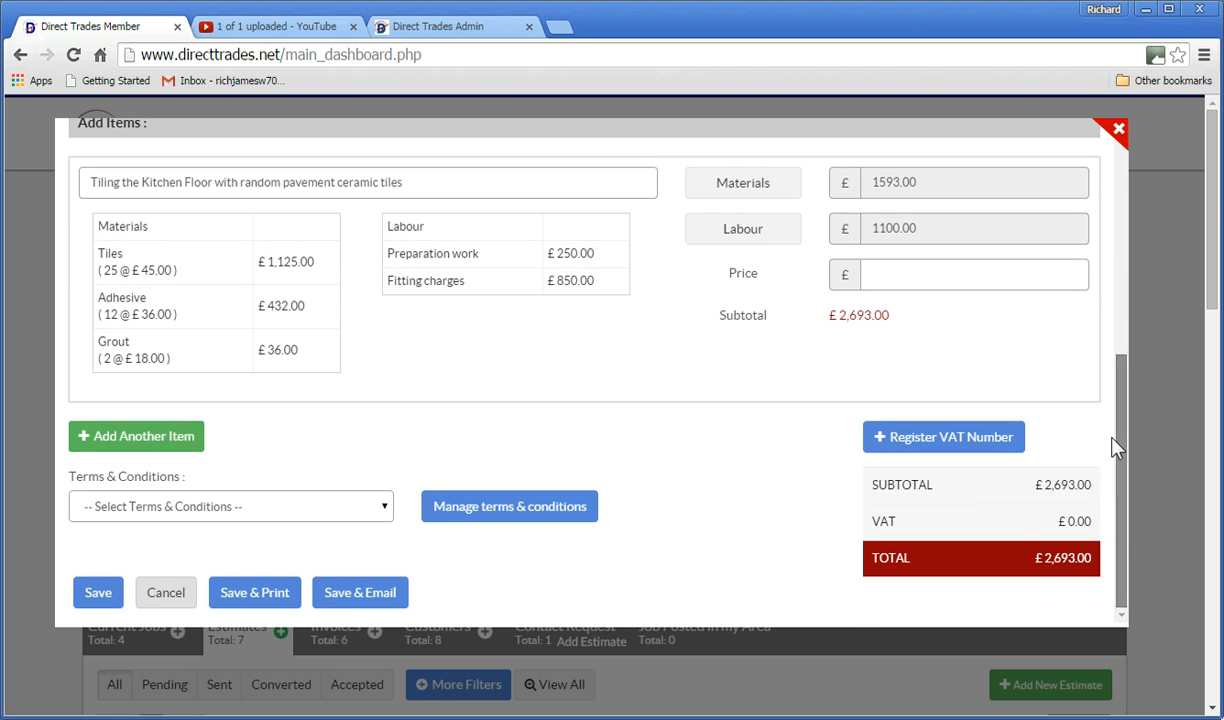
{"action": "left_click", "coordinate": [385, 510]}
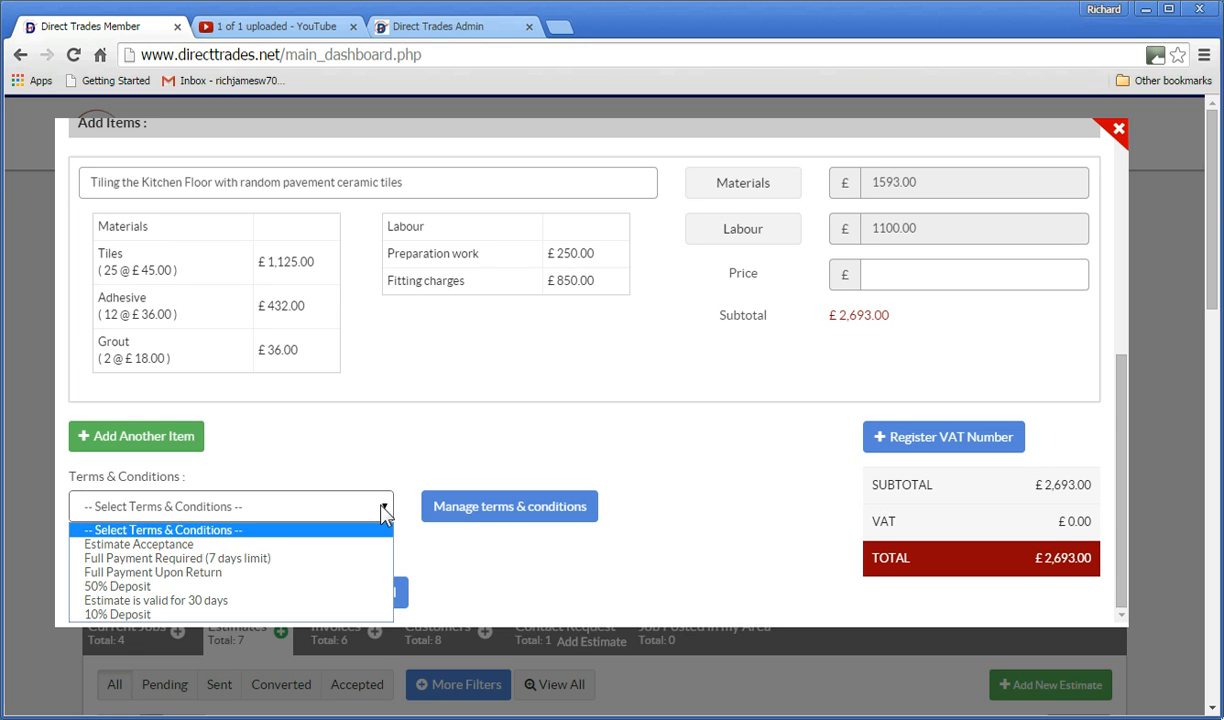
{"action": "left_click", "coordinate": [180, 544]}
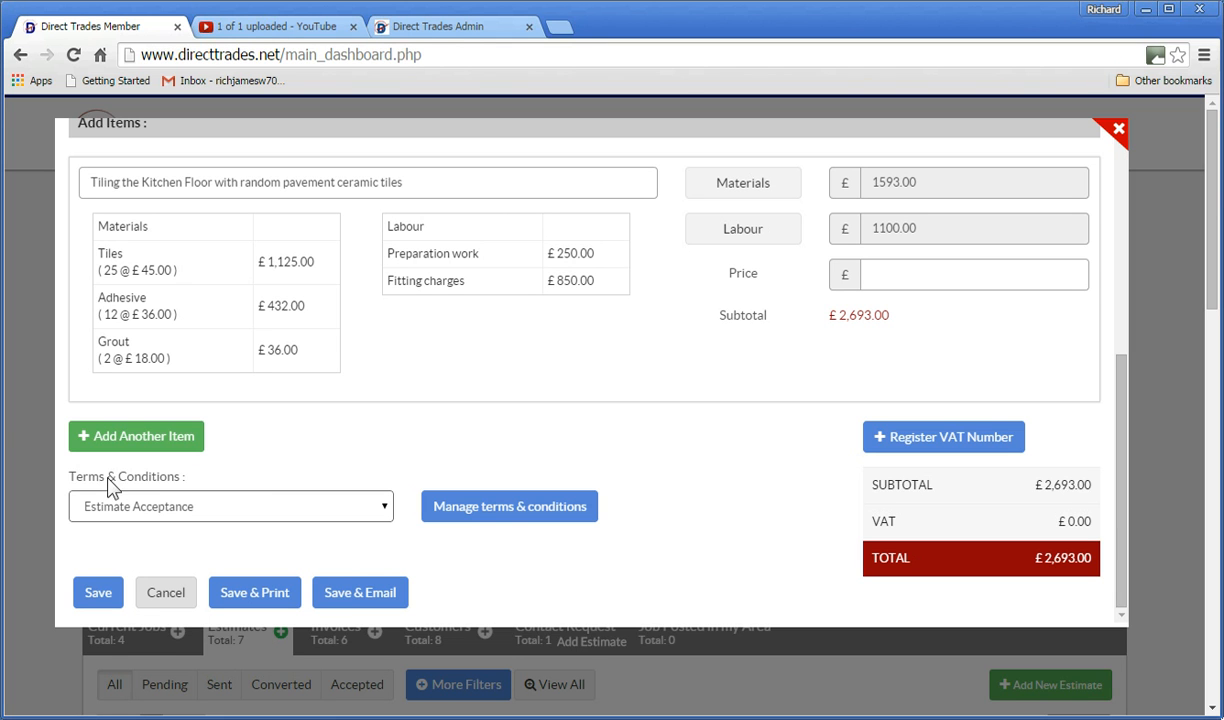
{"action": "left_click", "coordinate": [563, 507]}
Save the estimate and address the e-mail from the business account with subject 'Tiling Estimate as requested'.
{"action": "left_click", "coordinate": [358, 596]}
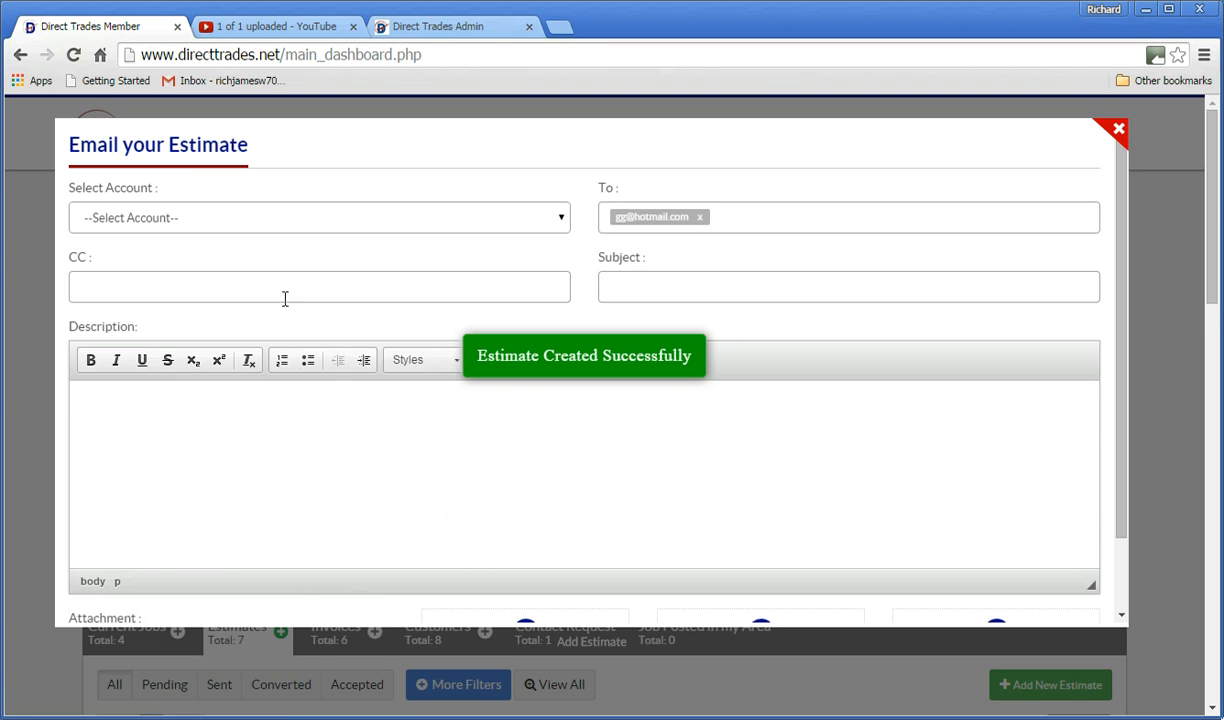
{"action": "left_click", "coordinate": [534, 213]}
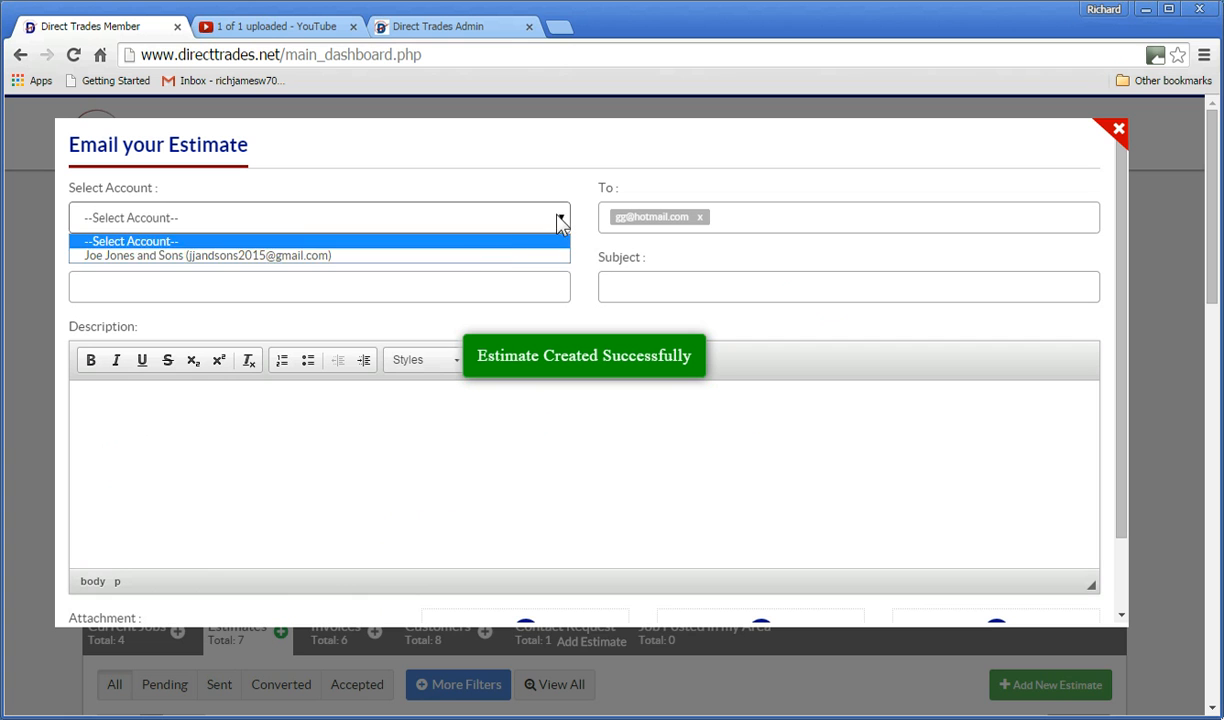
{"action": "left_click", "coordinate": [421, 258]}
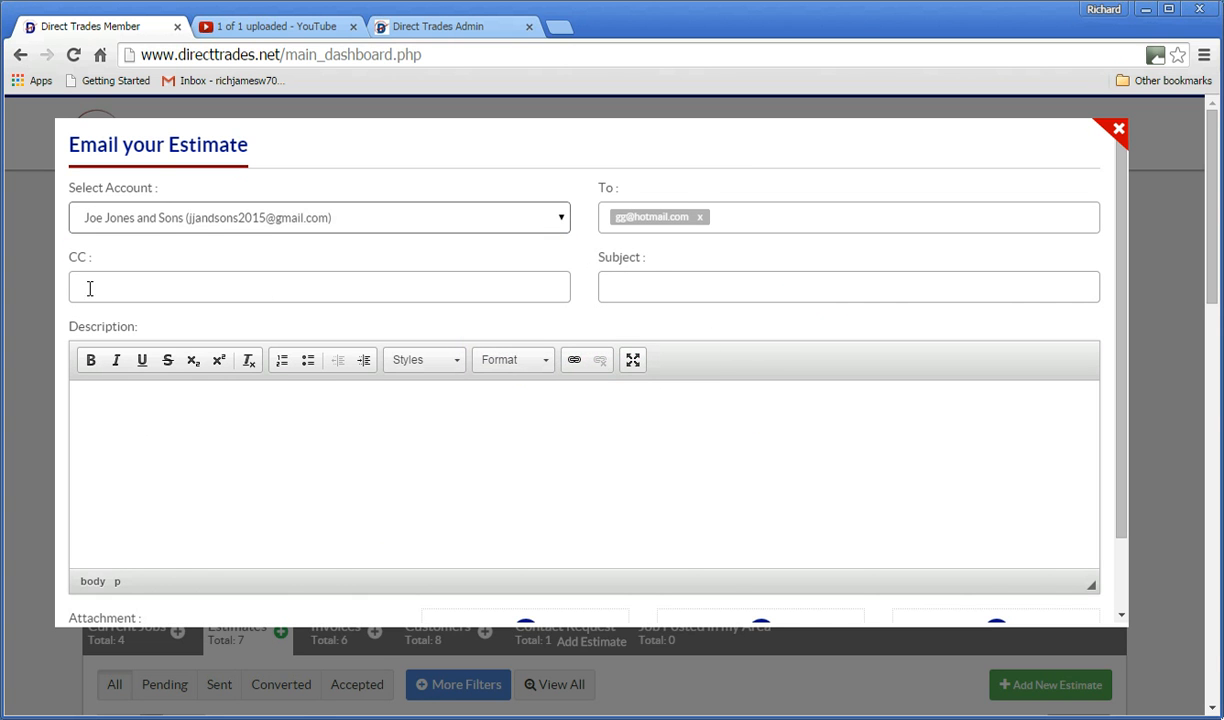
{"action": "left_click", "coordinate": [647, 283]}
{"action": "type", "text": "Tili"}
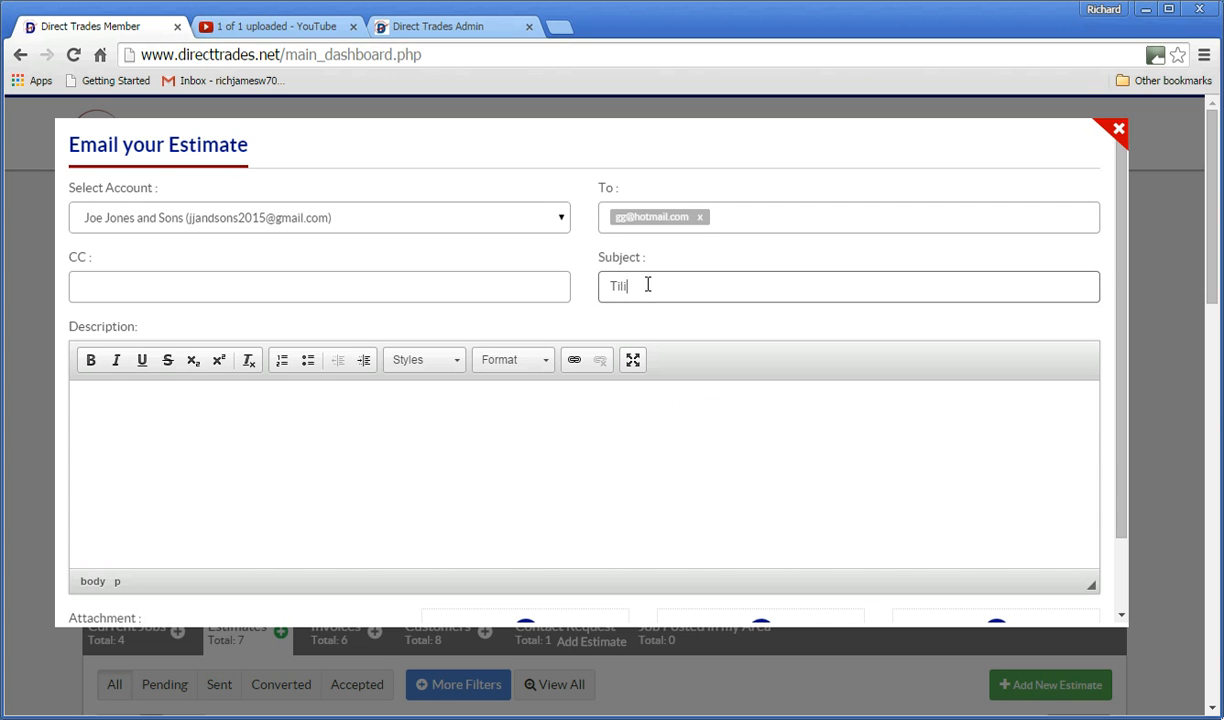
{"action": "type", "text": "g Estimate"}
{"action": "key", "text": "BackSpace"}
{"action": "key", "text": "BackSpace"}
{"action": "key", "text": "BackSpace"}
{"action": "key", "text": "BackSpace"}
{"action": "key", "text": "BackSpace"}
{"action": "key", "text": "BackSpace"}
{"action": "key", "text": "BackSpace"}
{"action": "key", "text": "BackSpace"}
{"action": "key", "text": "BackSpace"}
{"action": "type", "text": "ling Estimate as requested"}
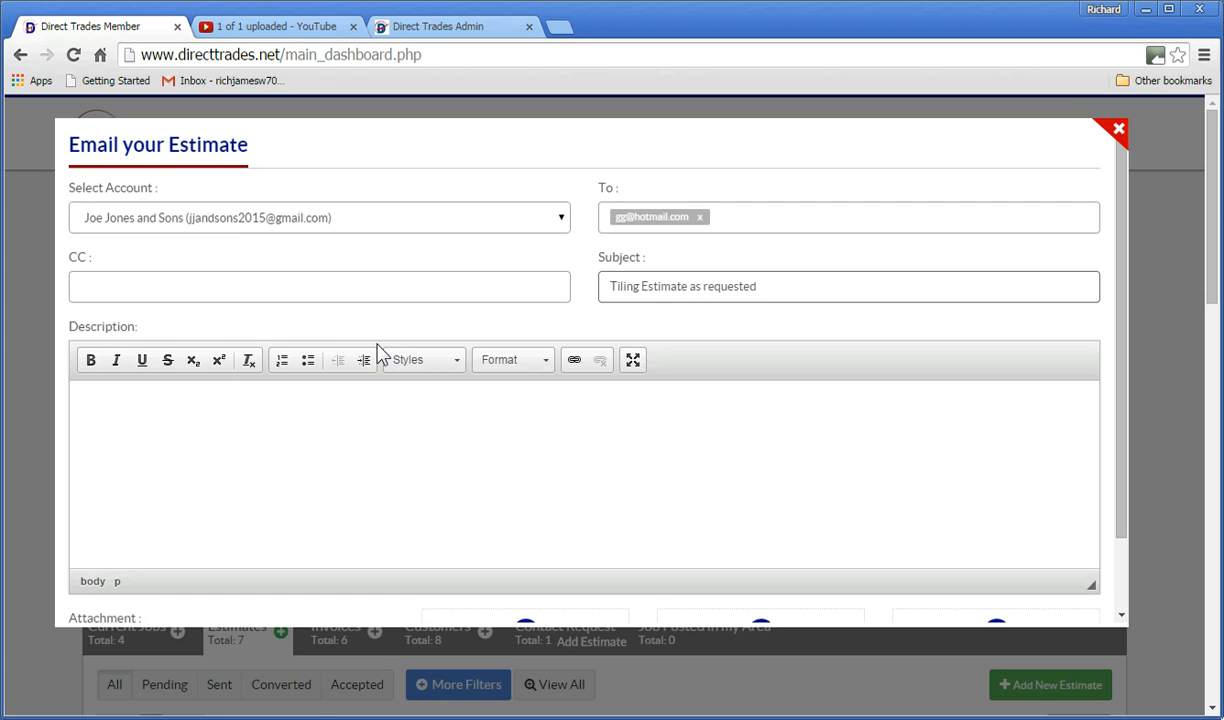
Add the note 'Dear Sir, Please find attached our estimate for floor tiling.' and send the e-mail.
{"action": "left_click", "coordinate": [165, 400]}
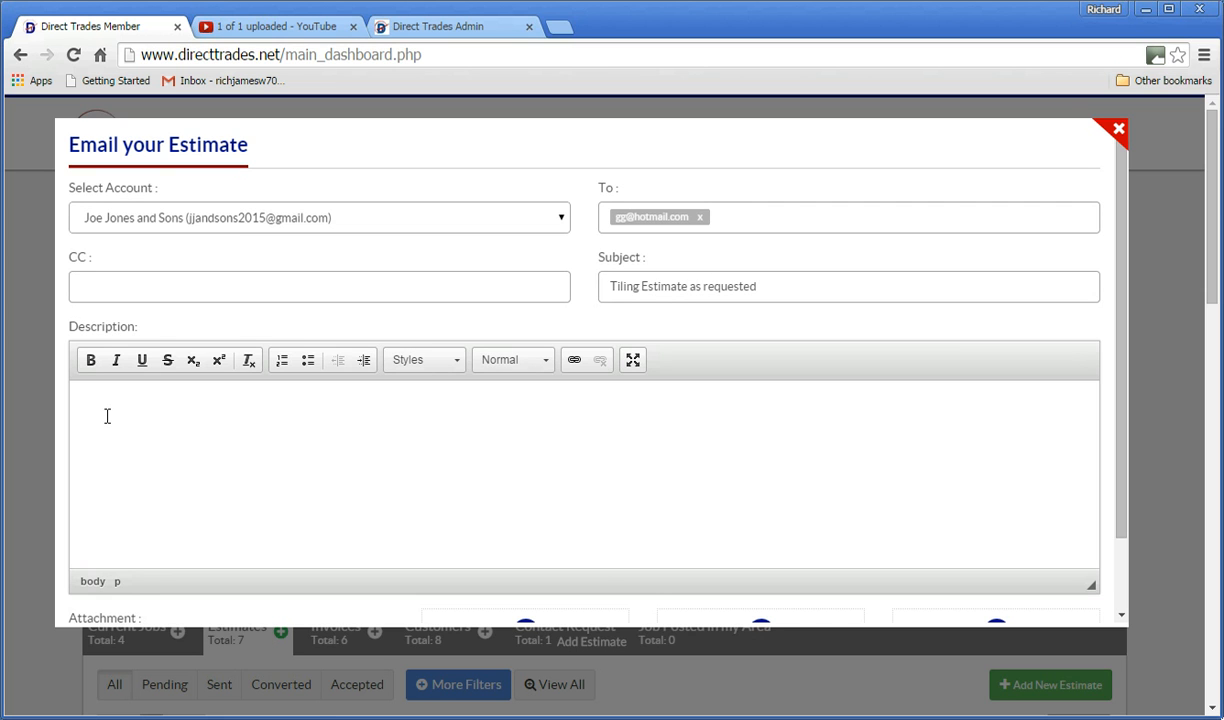
{"action": "type", "text": "Dear Sir,  "}
{"action": "type", "text": "Please find attac"}
{"action": "type", "text": "hed our estimate f"}
{"action": "type", "text": "or floor tiling"}
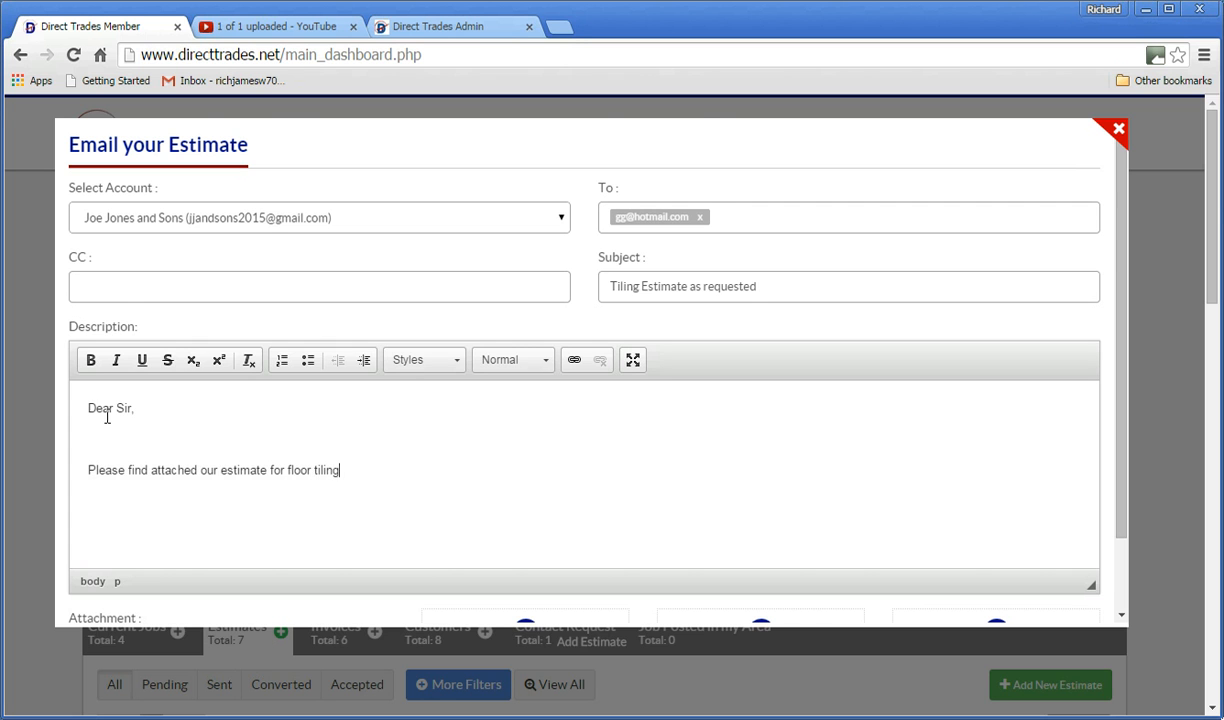
{"action": "type", "text": "."}
{"action": "scroll", "coordinate": [137, 365], "scroll_direction": "down", "scroll_amount": 2}
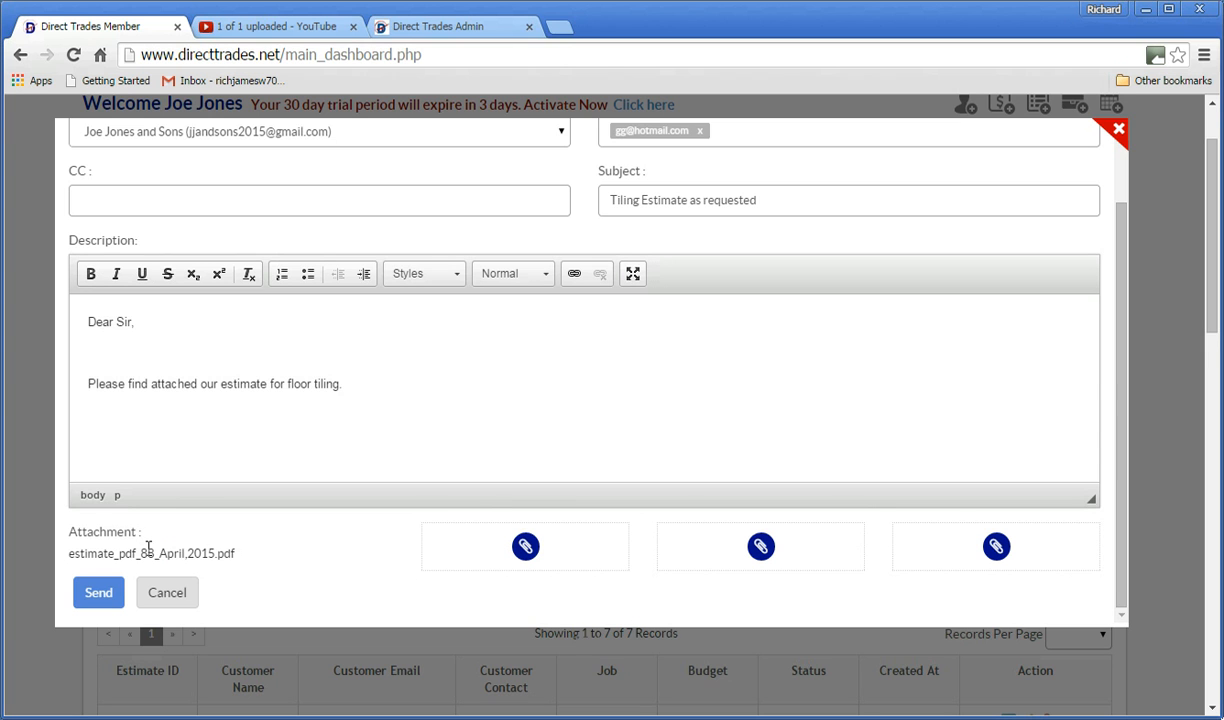
{"action": "left_click", "coordinate": [100, 594]}
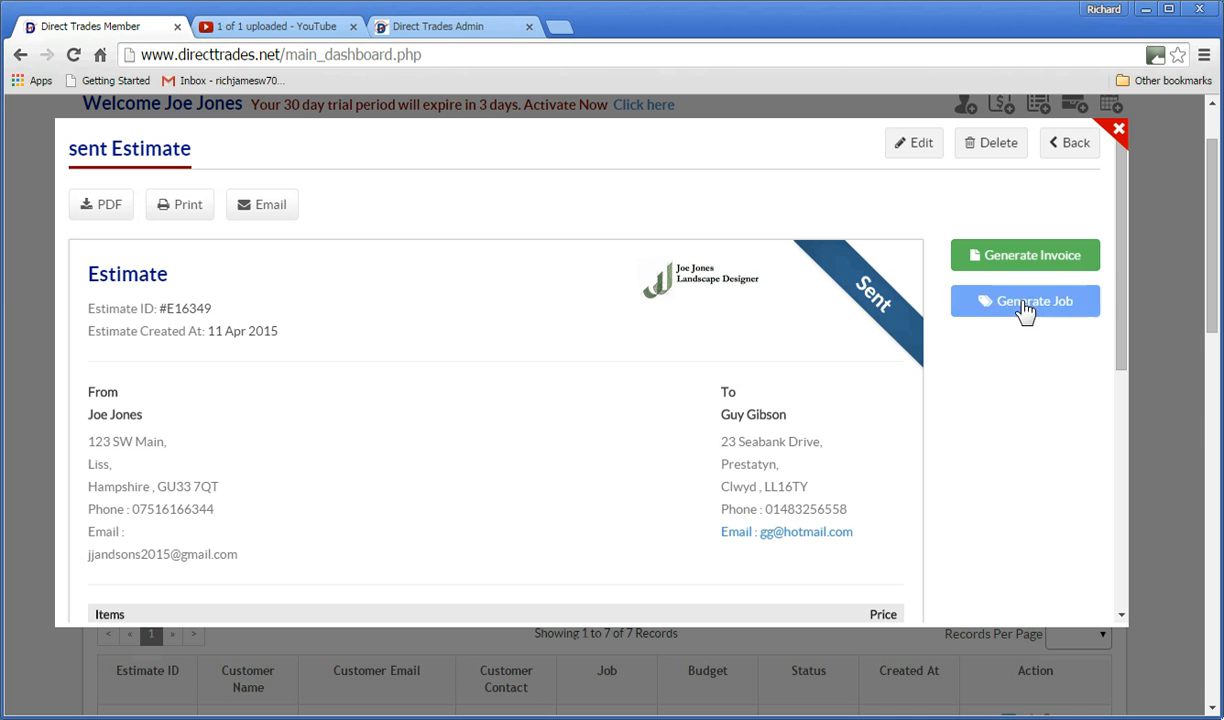
Download estimate #E16349 as a PDF and open the downloaded file.
{"action": "left_click", "coordinate": [108, 210]}
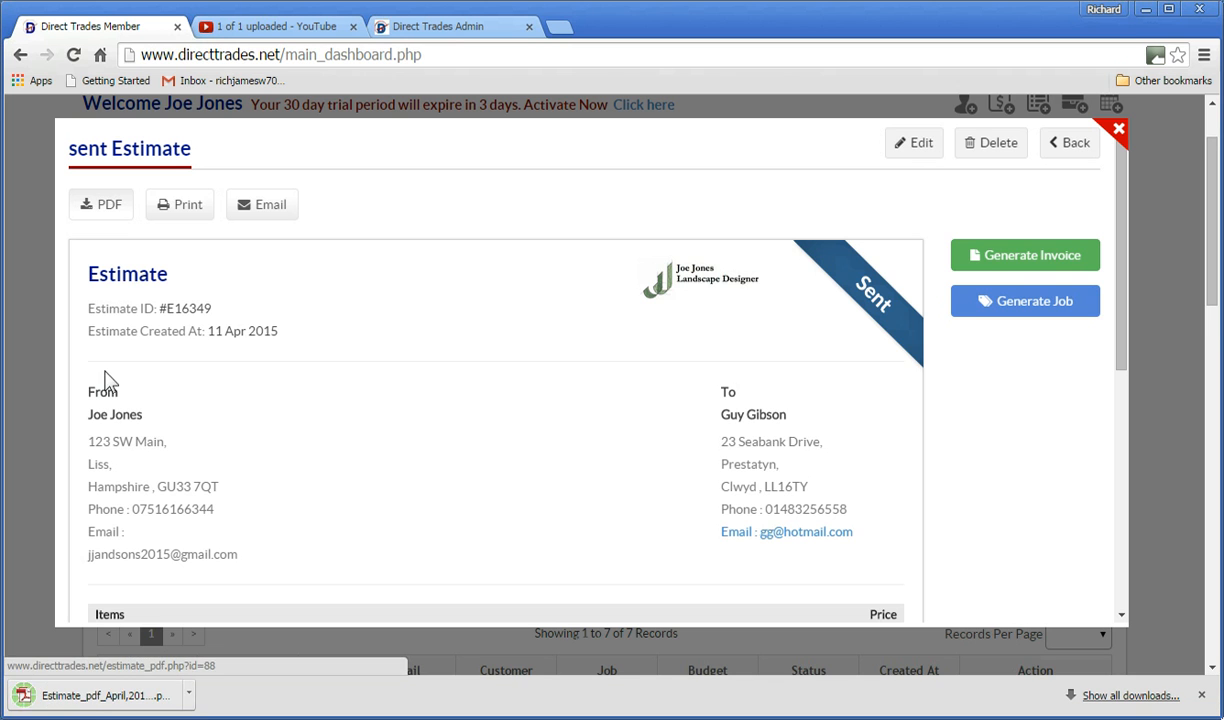
{"action": "left_click", "coordinate": [88, 694]}
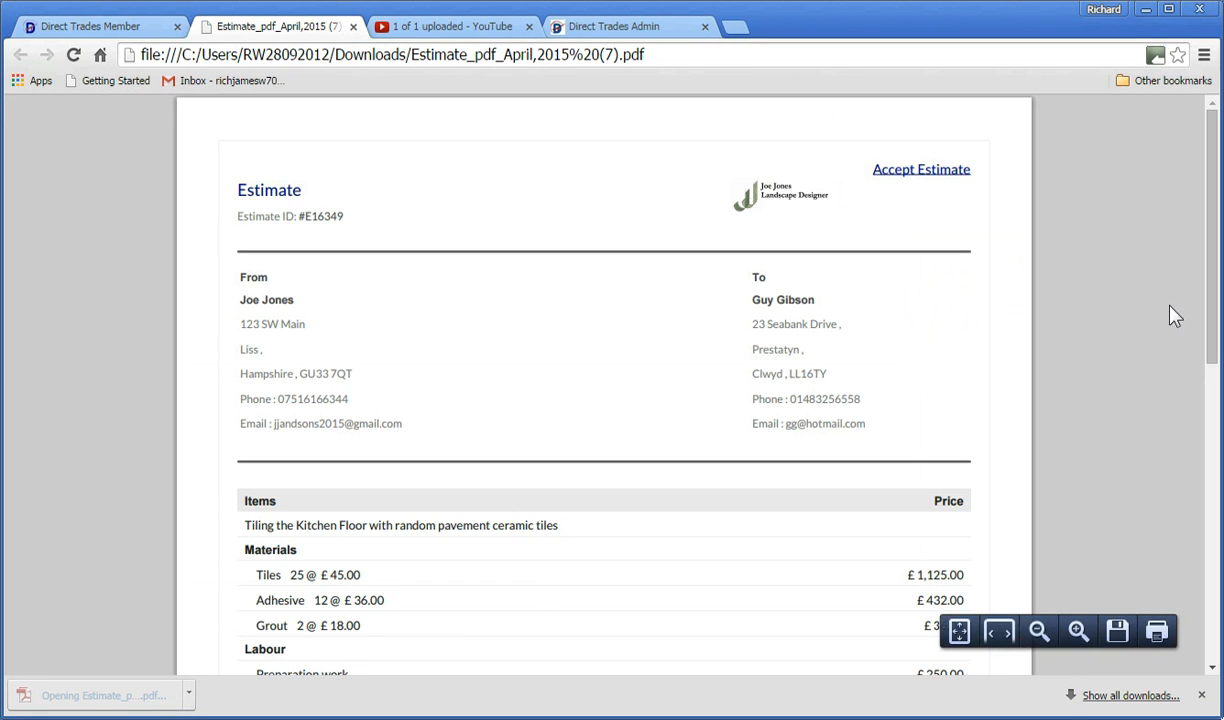
Follow the PDF's Accept Estimate link to open the acceptance dialog for #E16349.
{"action": "left_click_drag", "start_coordinate": [1210, 238], "coordinate": [1205, 200]}
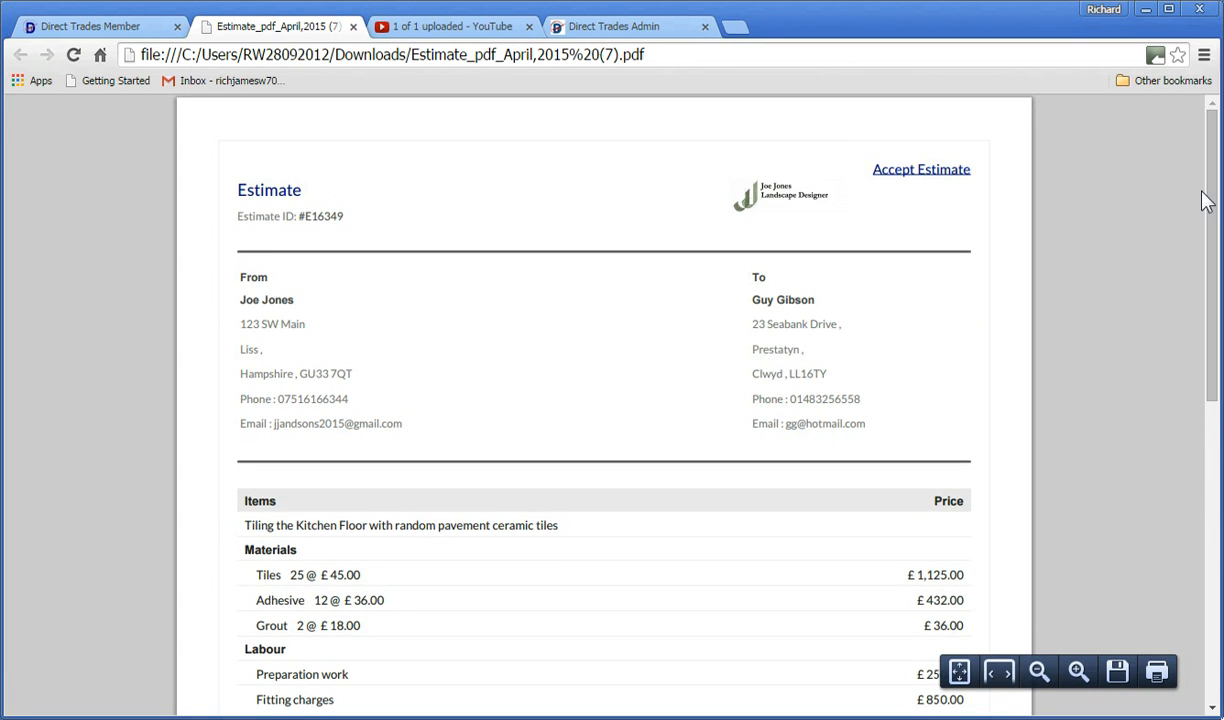
{"action": "left_click", "coordinate": [914, 172]}
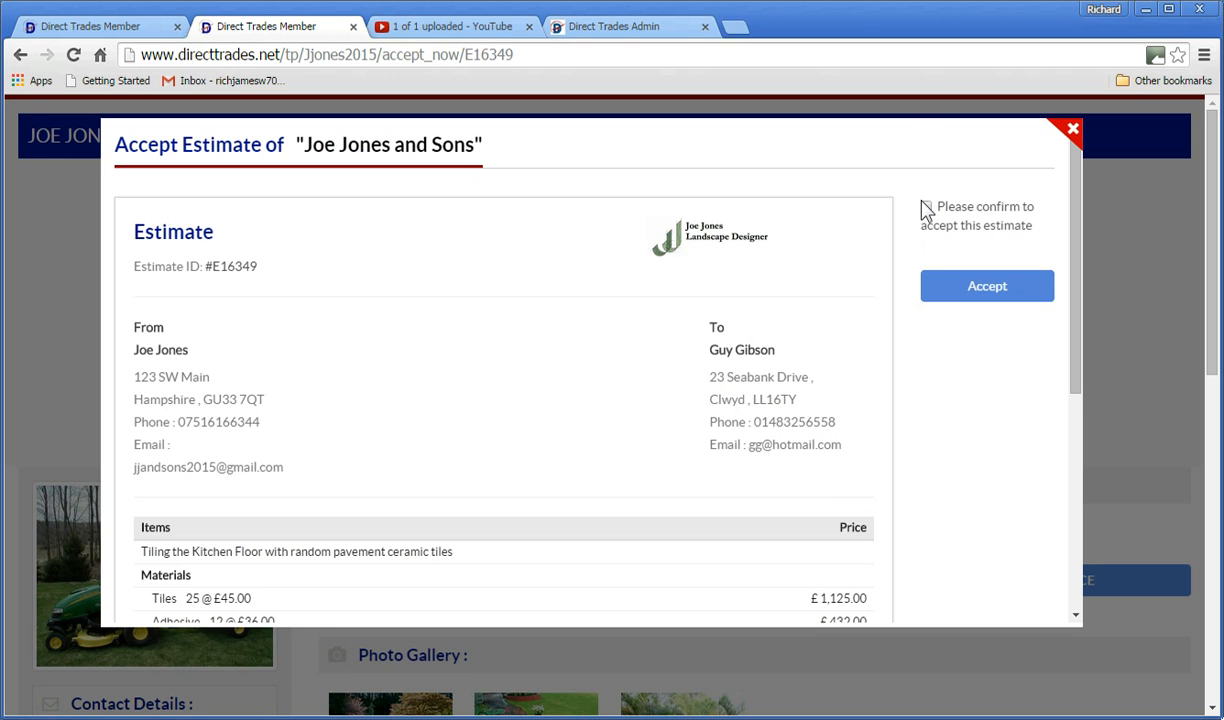
Accept estimate #E16349 as the customer, dismiss the confirmation, and go back to the PDF.
{"action": "left_click", "coordinate": [960, 292]}
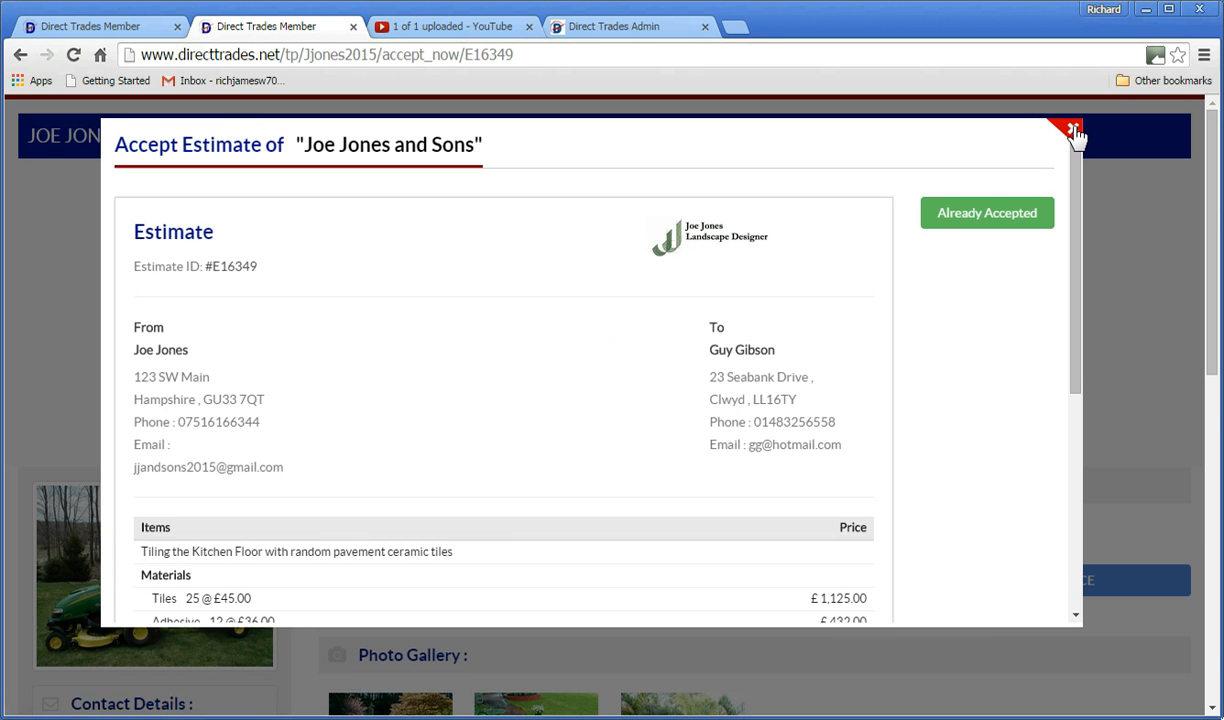
{"action": "left_click", "coordinate": [1072, 131]}
{"action": "left_click_drag", "start_coordinate": [1212, 247], "coordinate": [1202, 220]}
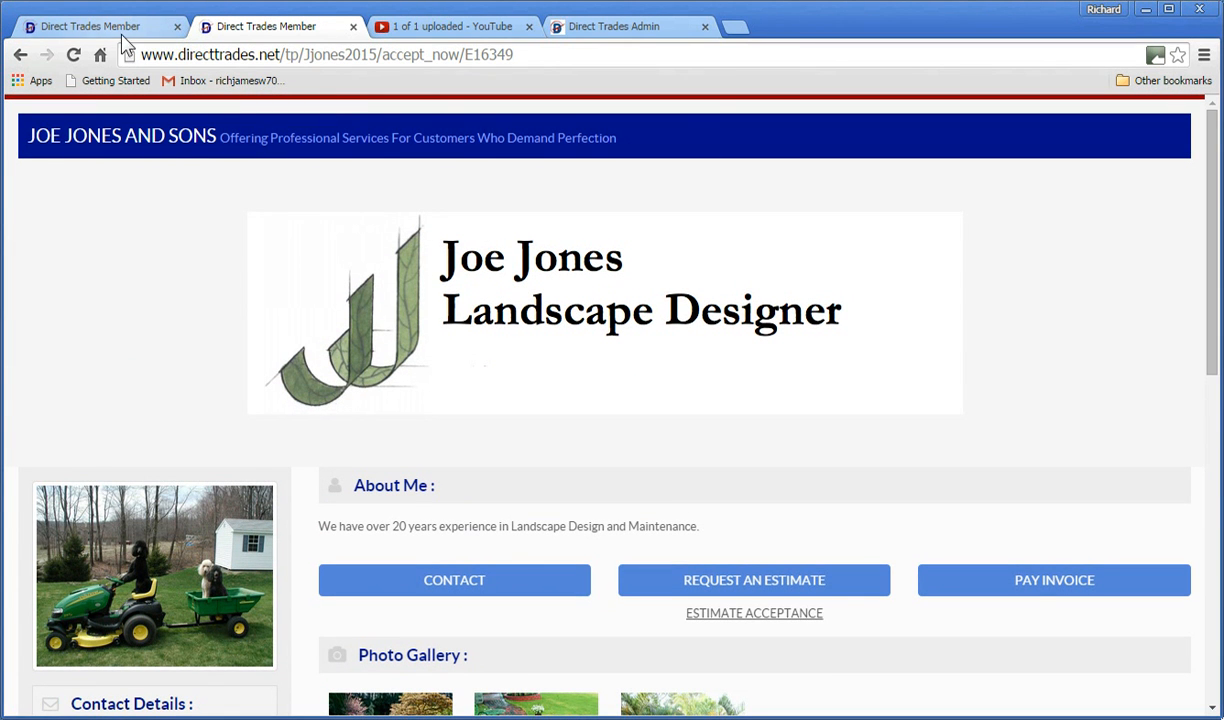
{"action": "left_click", "coordinate": [20, 55]}
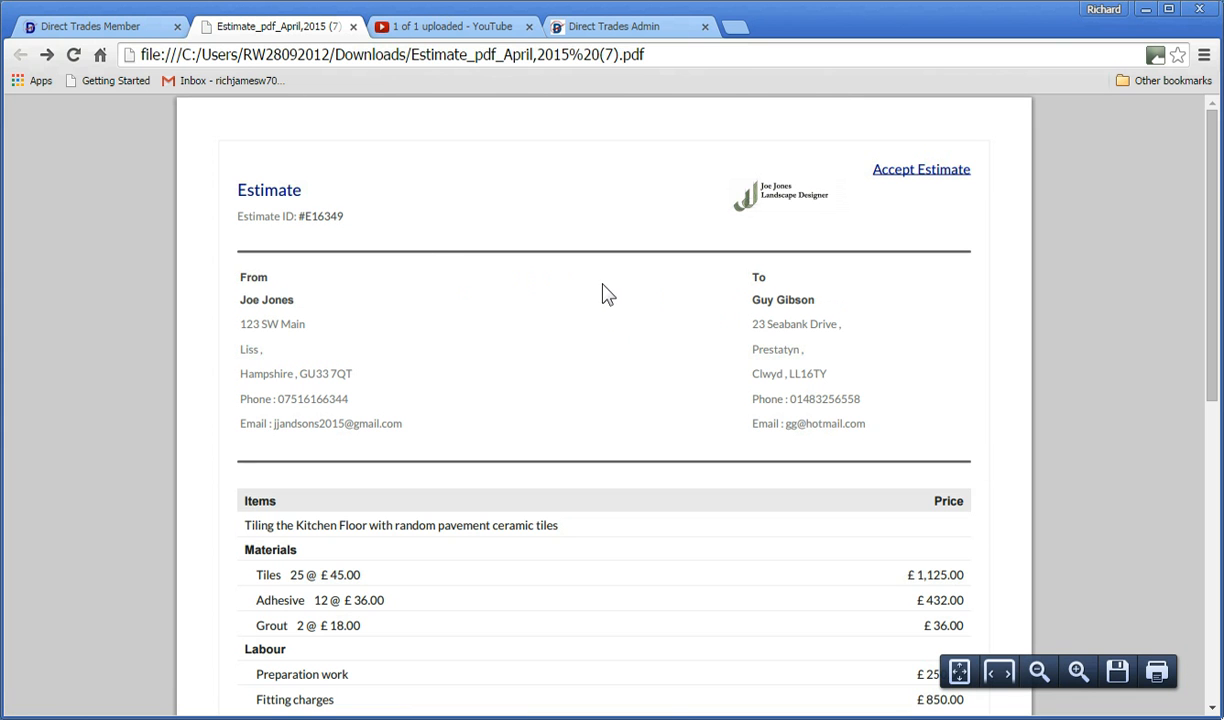
Close the PDF tab and the sent-estimate view to return to the member dashboard.
{"action": "left_click", "coordinate": [353, 27]}
{"action": "scroll", "coordinate": [637, 274], "scroll_direction": "down", "scroll_amount": 1}
{"action": "scroll", "coordinate": [637, 281], "scroll_direction": "down", "scroll_amount": 4}
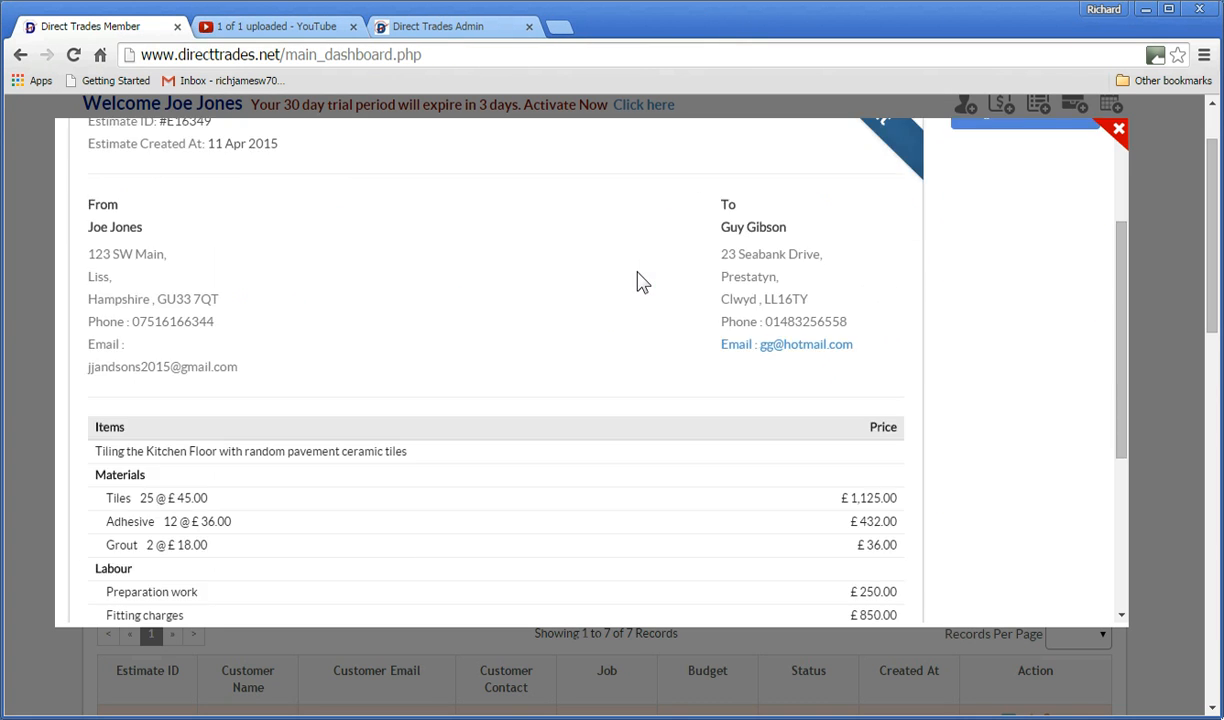
{"action": "scroll", "coordinate": [637, 281], "scroll_direction": "up", "scroll_amount": 6}
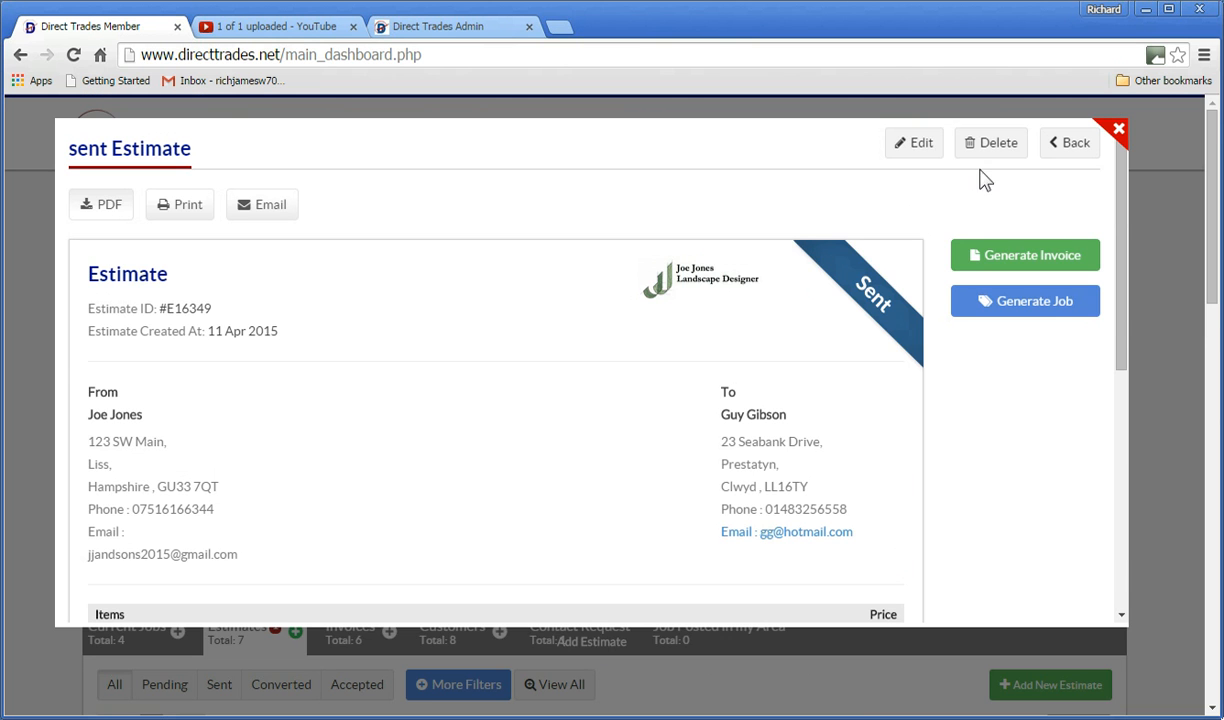
{"action": "left_click", "coordinate": [1118, 129]}
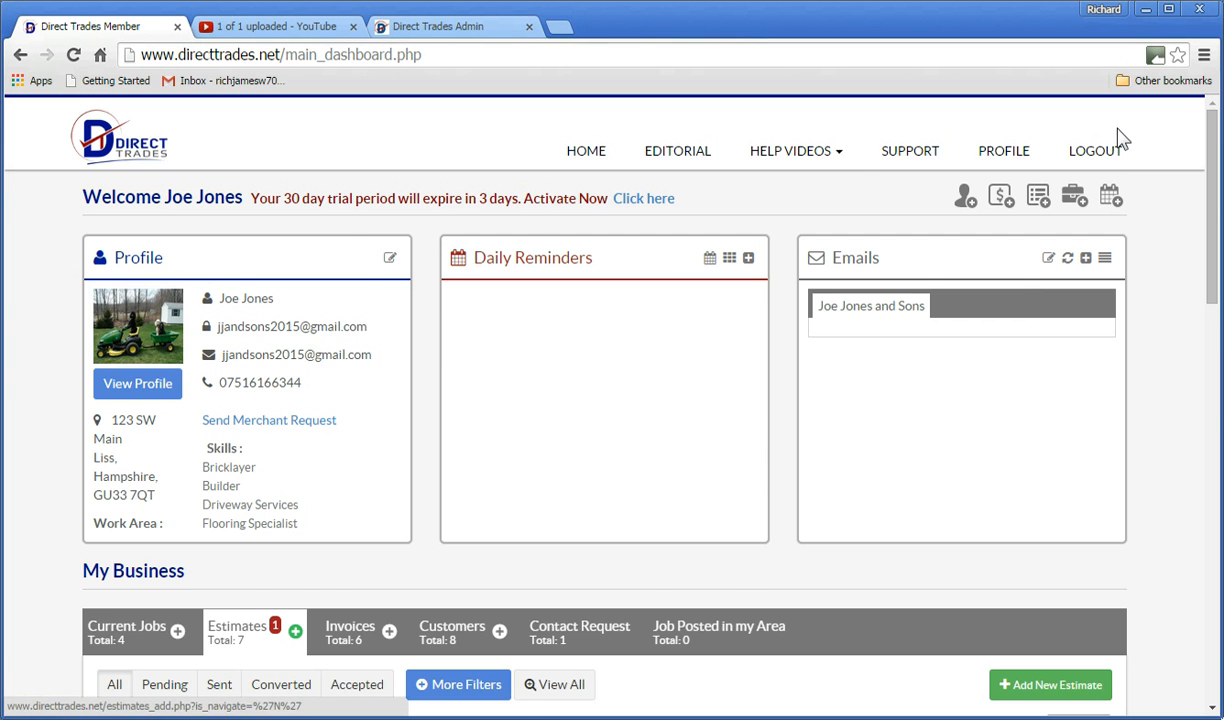
Check E16349, Tiling the kitchen floor at £2,693.00, shows accepted in the Estimates list.
{"action": "scroll", "coordinate": [352, 226], "scroll_direction": "down", "scroll_amount": 2}
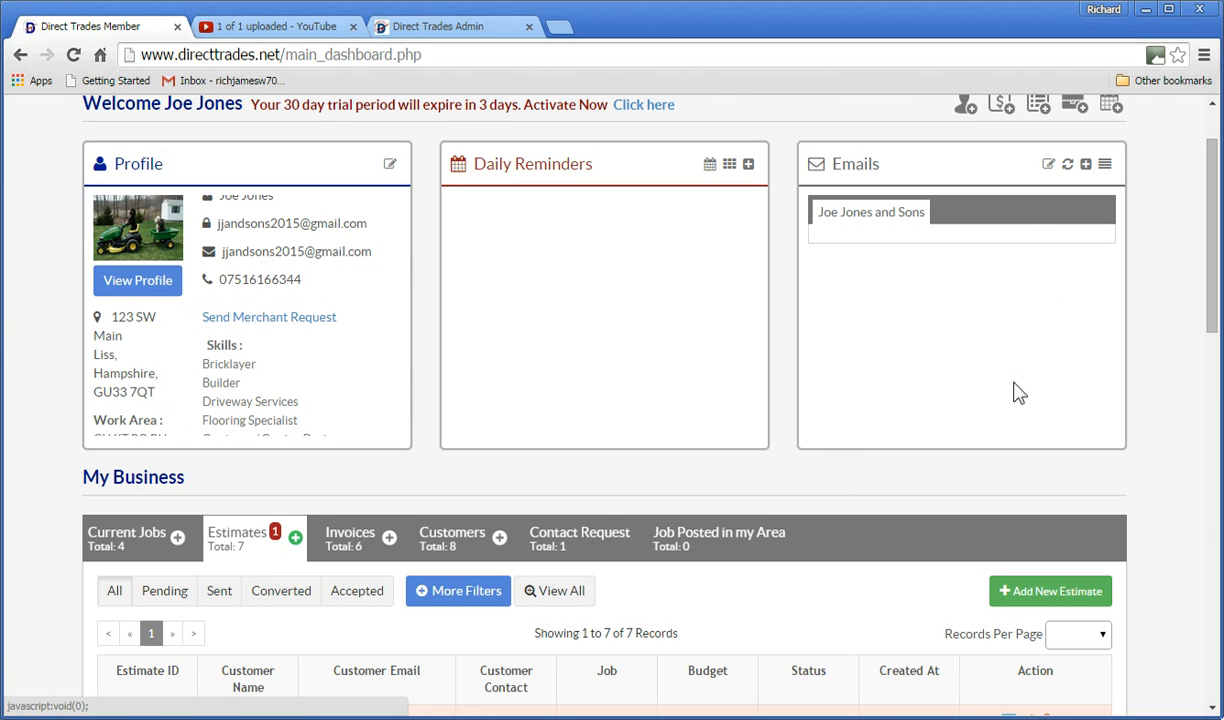
{"action": "left_click_drag", "start_coordinate": [1214, 238], "coordinate": [1210, 370]}
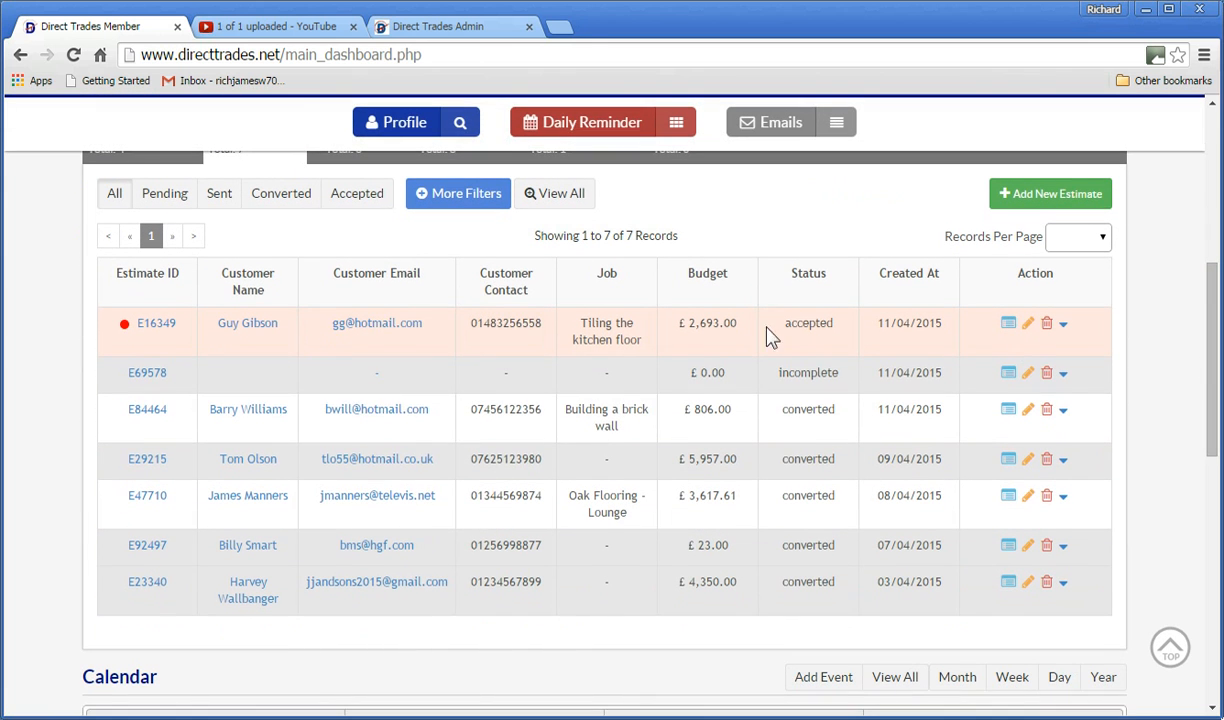
{"action": "mouse_move", "coordinate": [244, 338]}
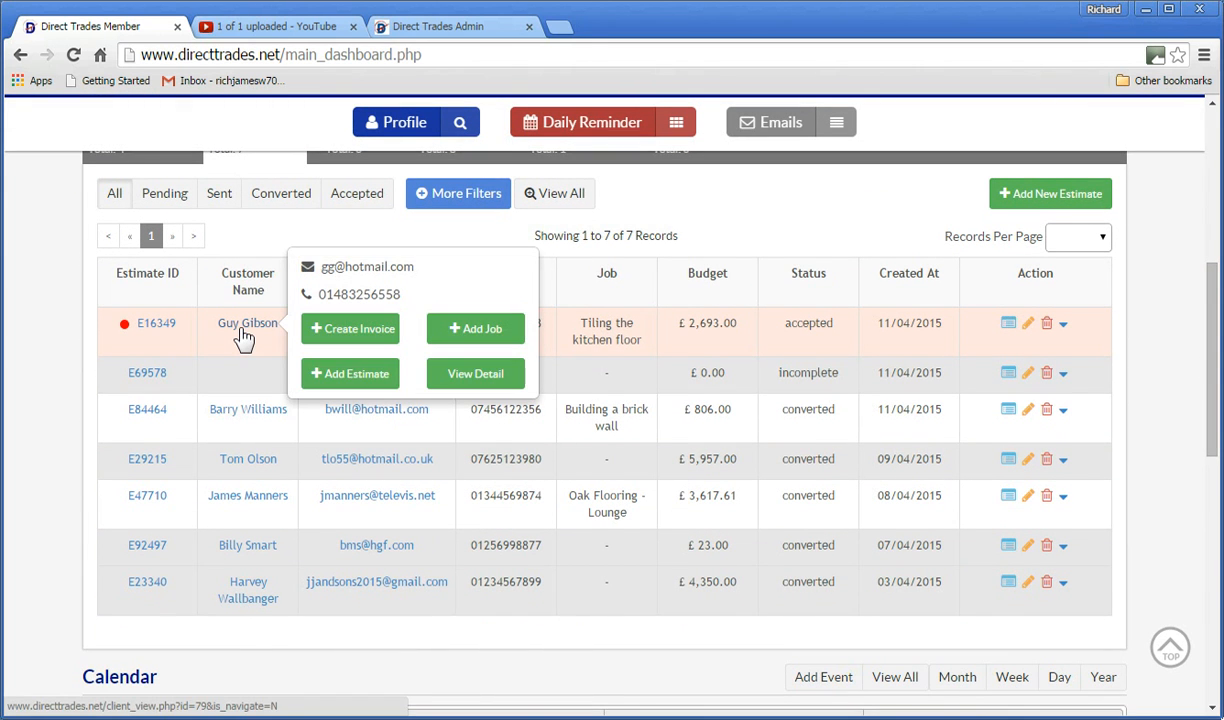
{"action": "left_click", "coordinate": [155, 325]}
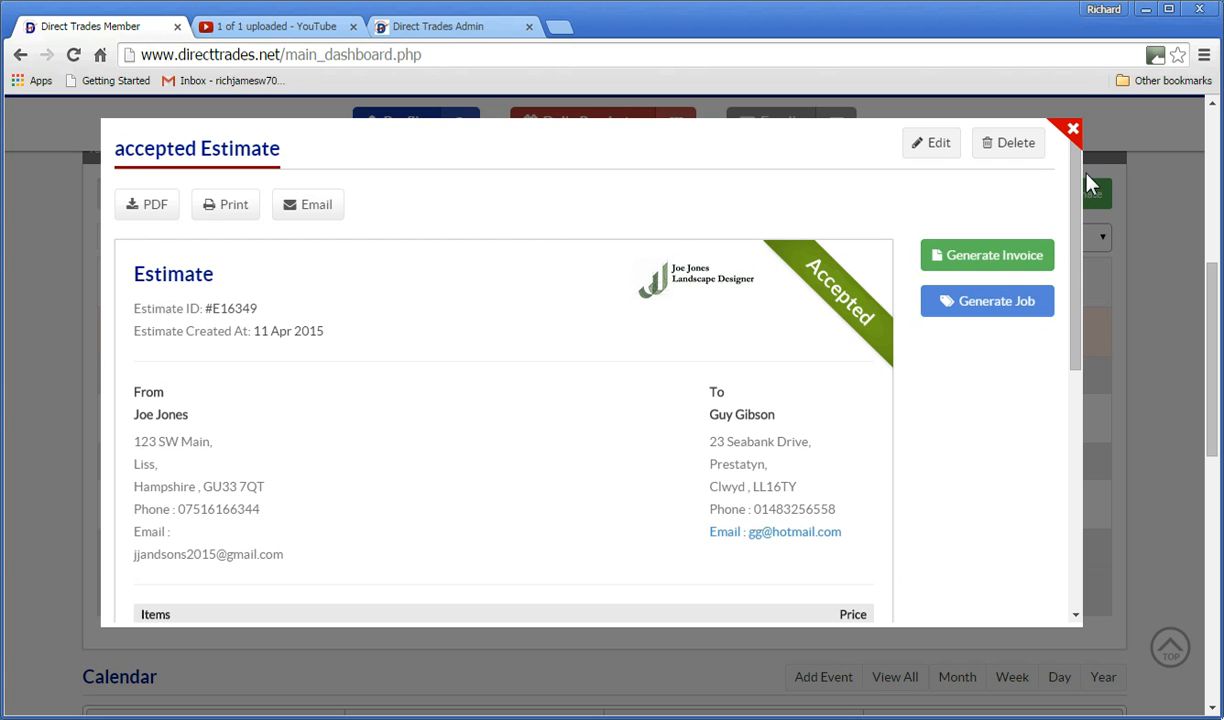
{"action": "left_click", "coordinate": [1073, 131]}
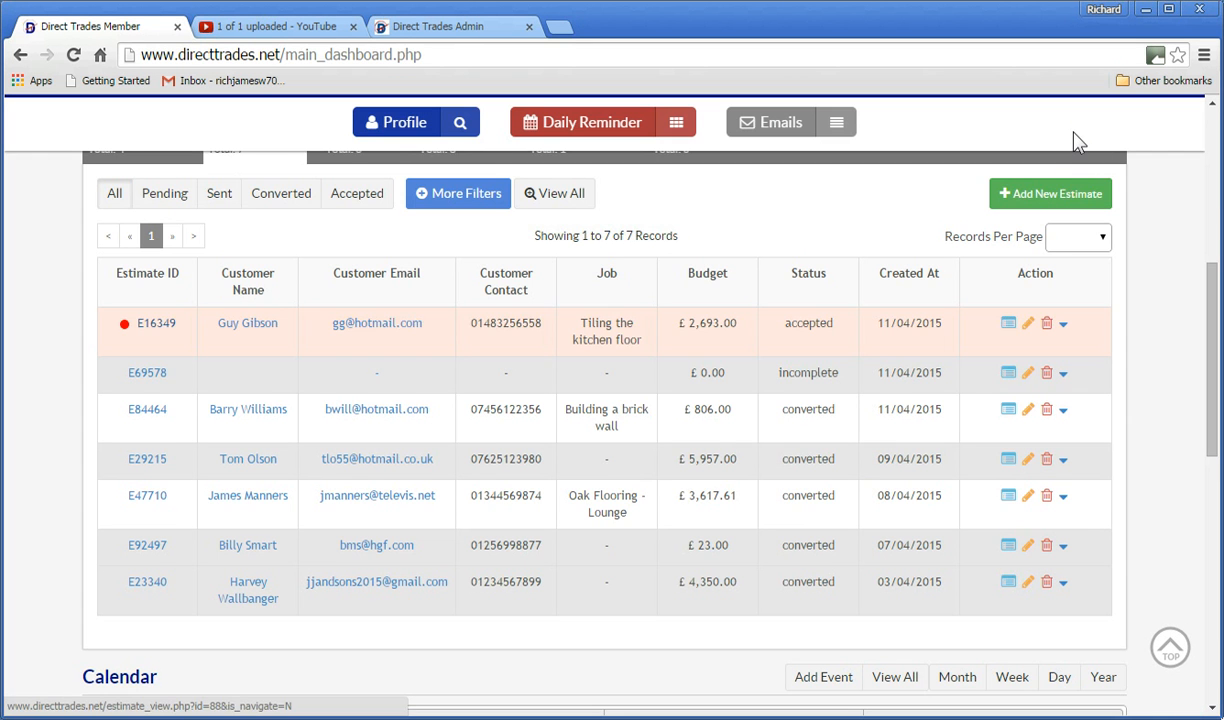